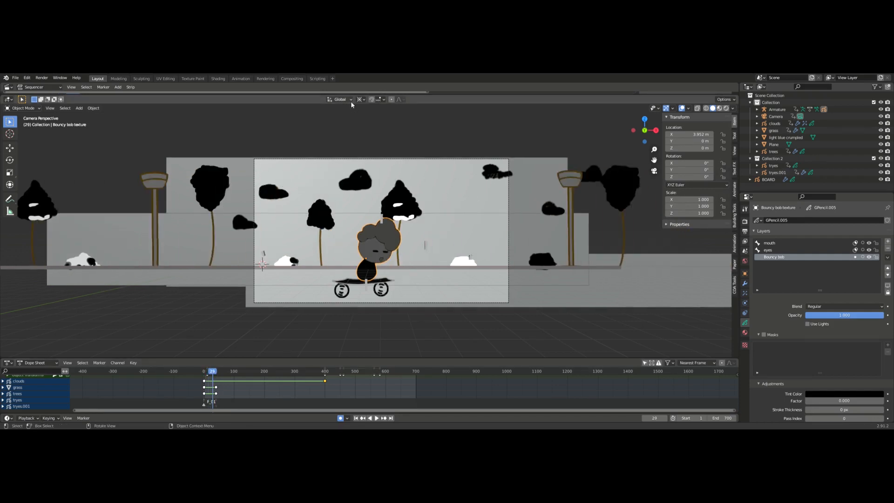
Silence the looping.output.wav sound strip in the Sequencer by setting its volume to 0.
drag(319, 94, 320, 166)
click(320, 140)
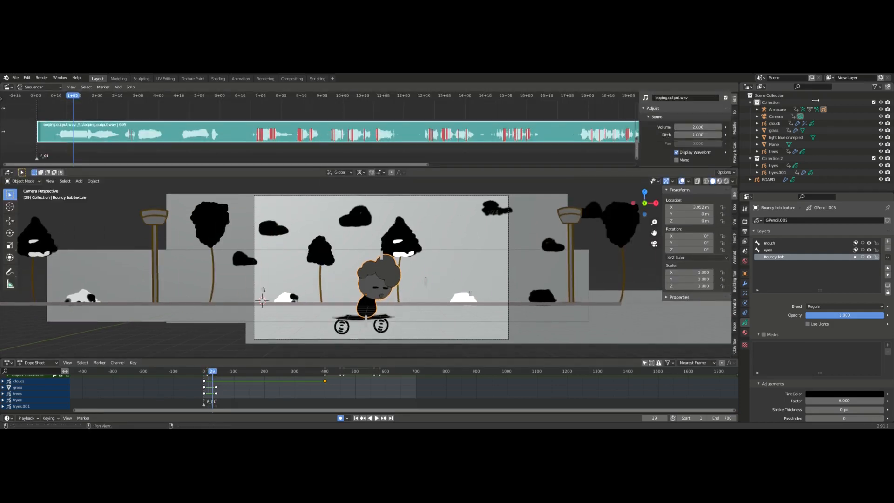
drag(698, 127, 677, 128)
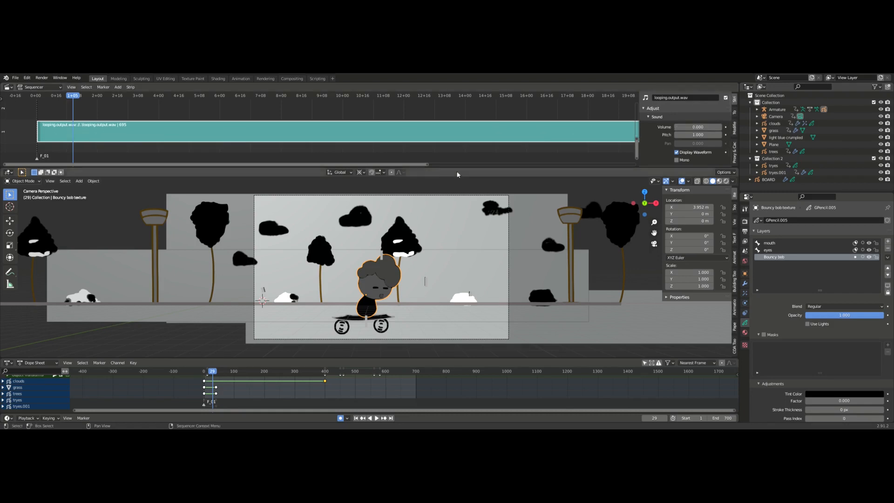
drag(366, 168, 365, 125)
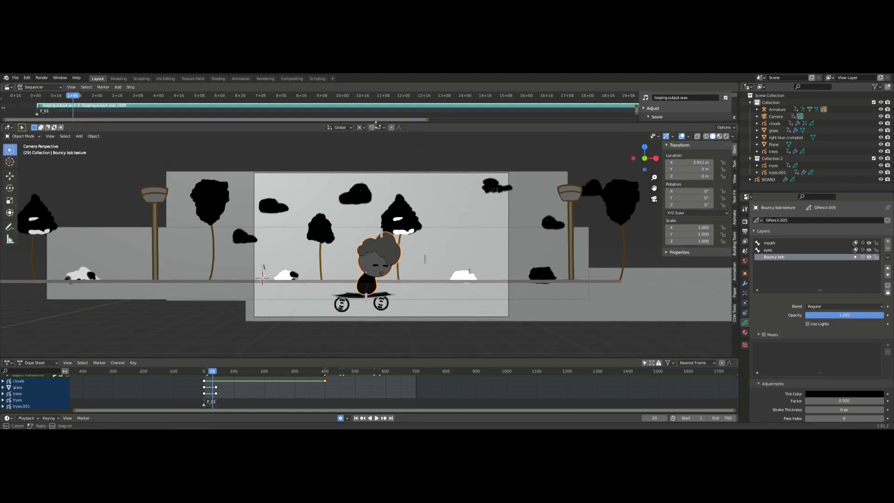
Go to frame 66 and switch the 3D viewport to rendered shading to show the coloured scene.
drag(212, 371, 223, 371)
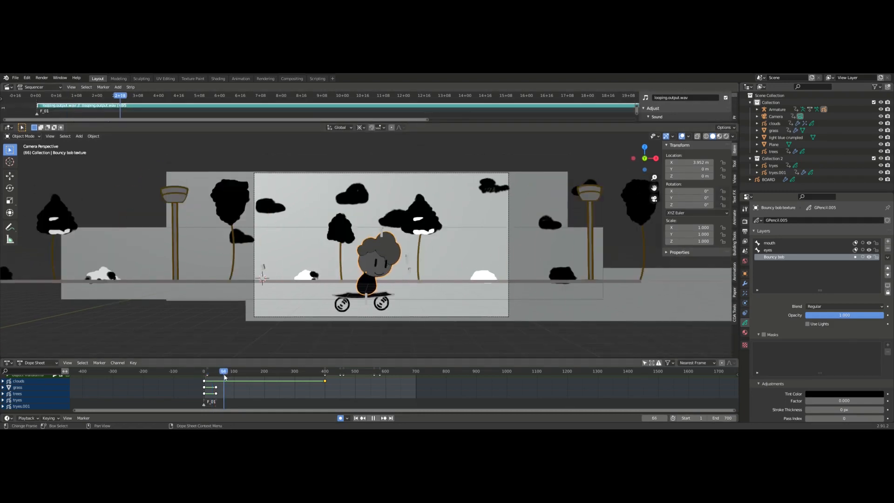
click(726, 137)
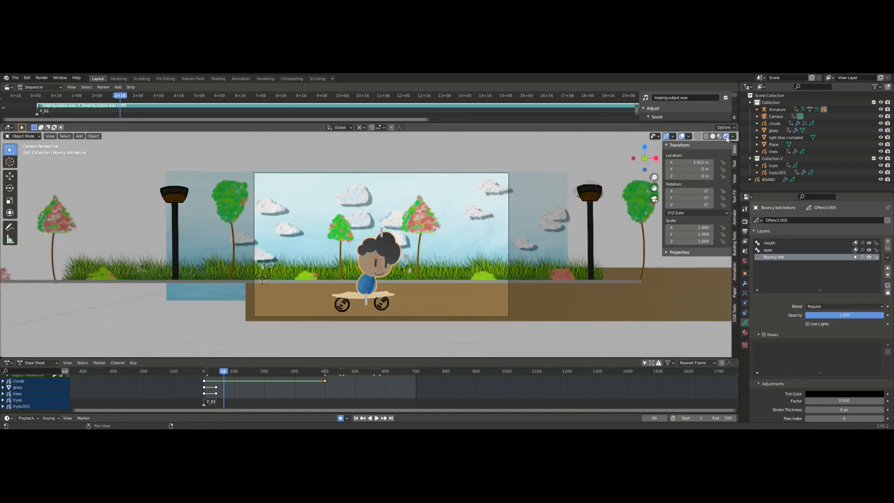
scroll(136, 298, down, 4)
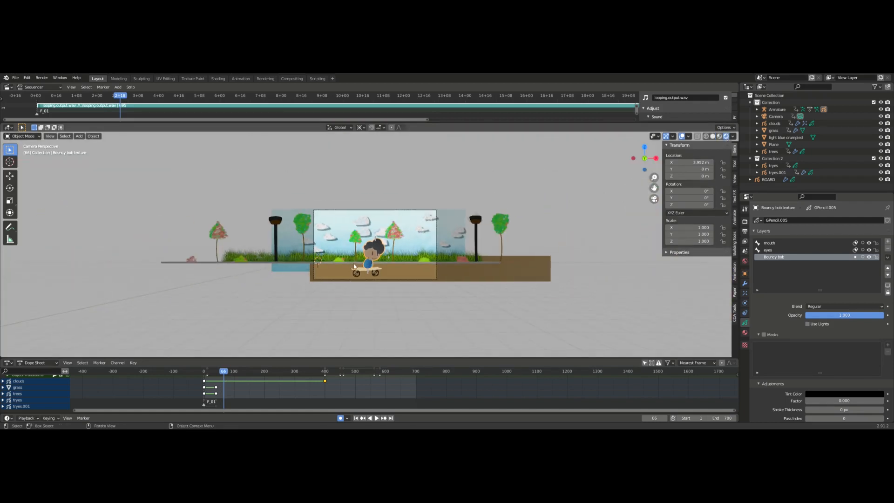
scroll(465, 280, up, 5)
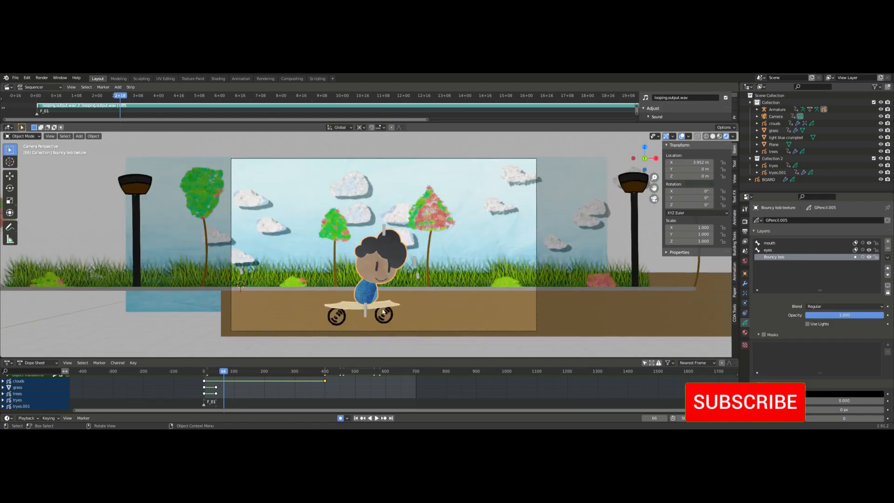
click(224, 314)
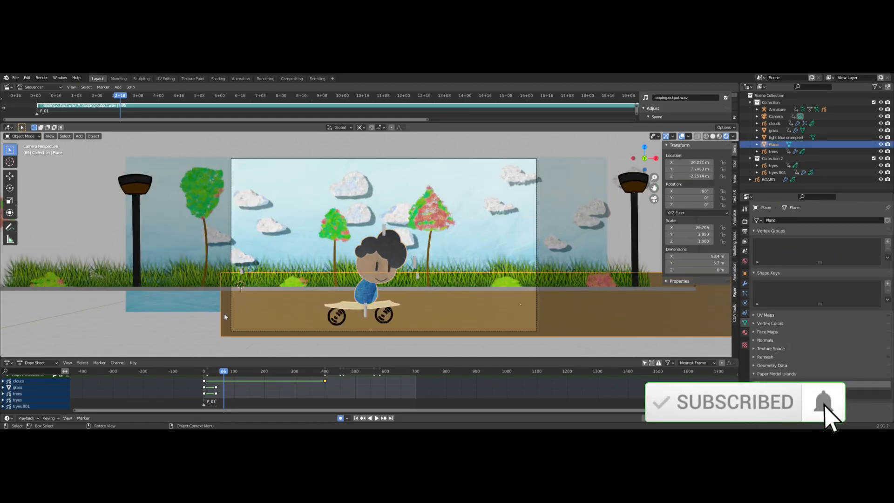
key(g)
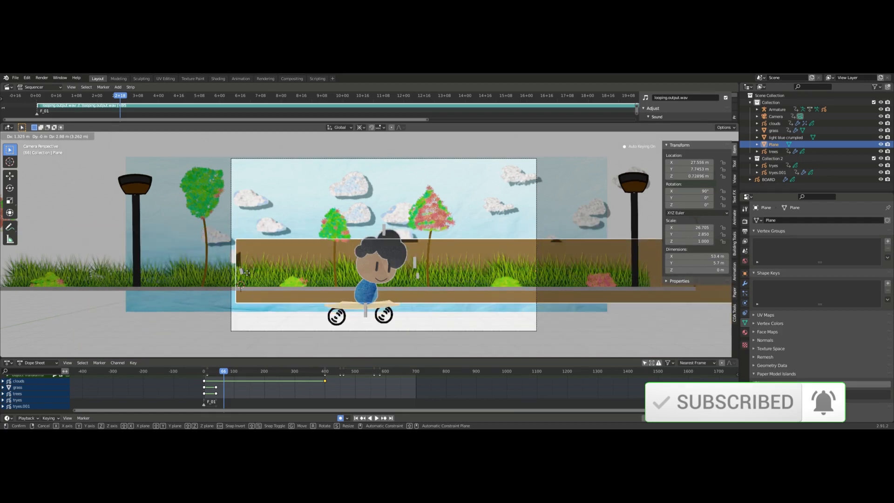
key(Escape)
Try moving the single grass plane with its Array modifier hidden in the viewport, undo the move and show the modifier again.
click(177, 285)
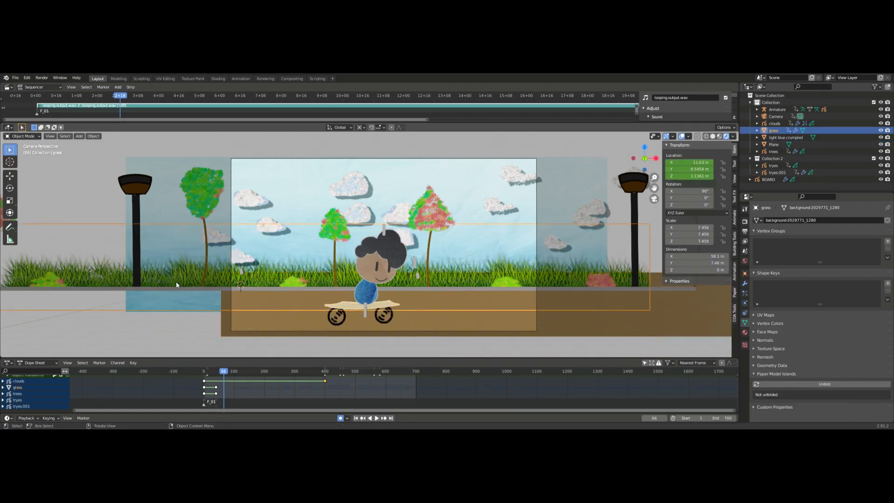
click(745, 283)
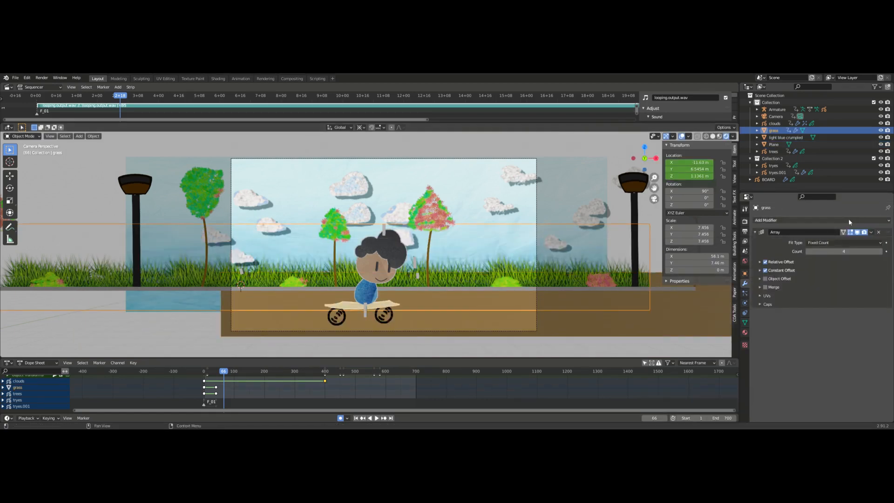
click(857, 231)
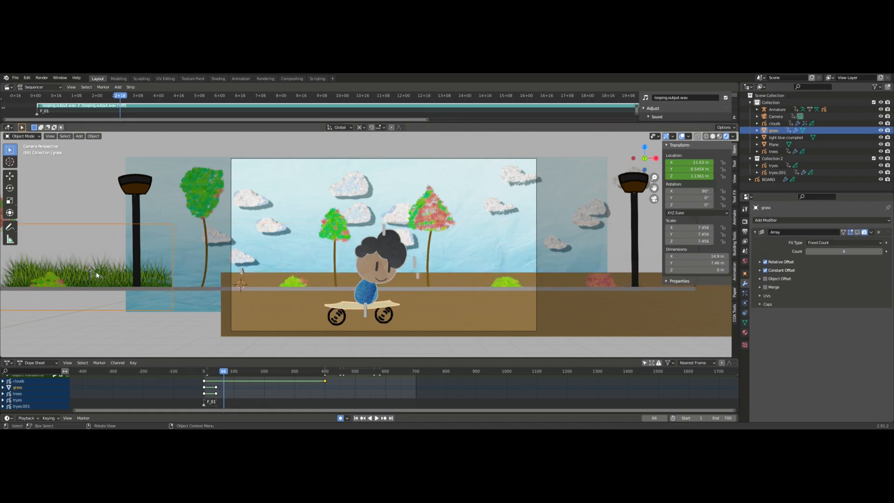
key(g)
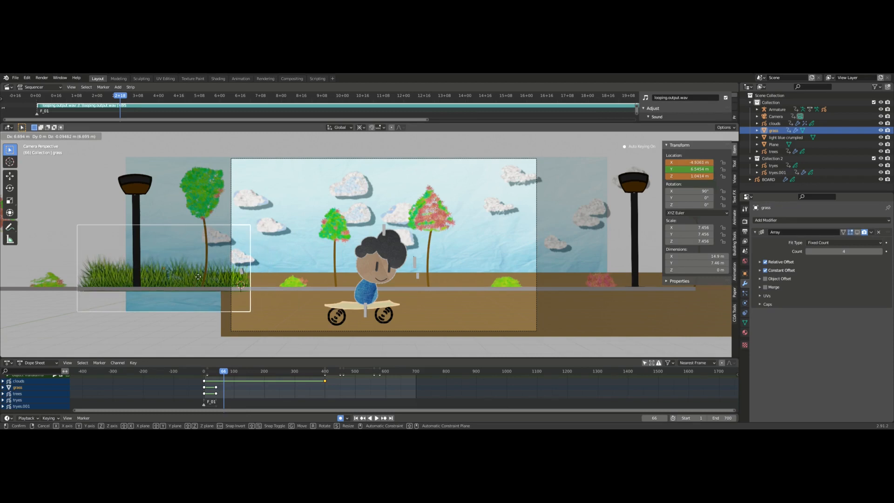
click(157, 273)
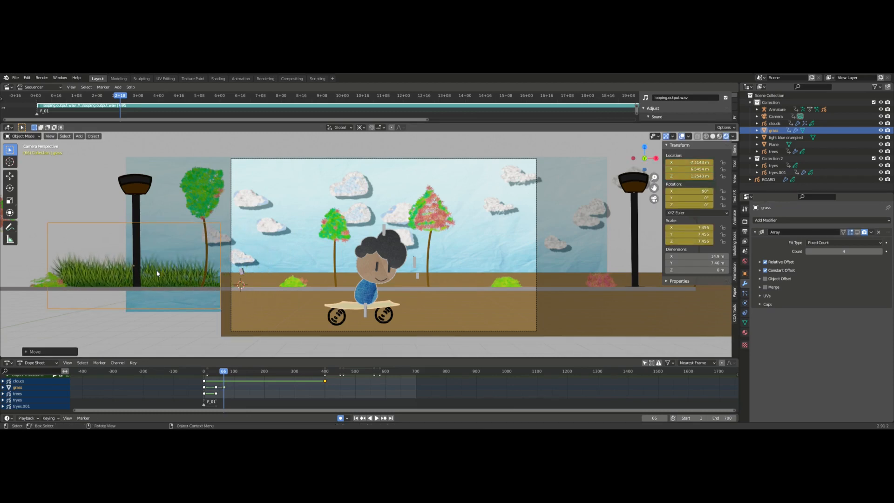
key(ctrl+z)
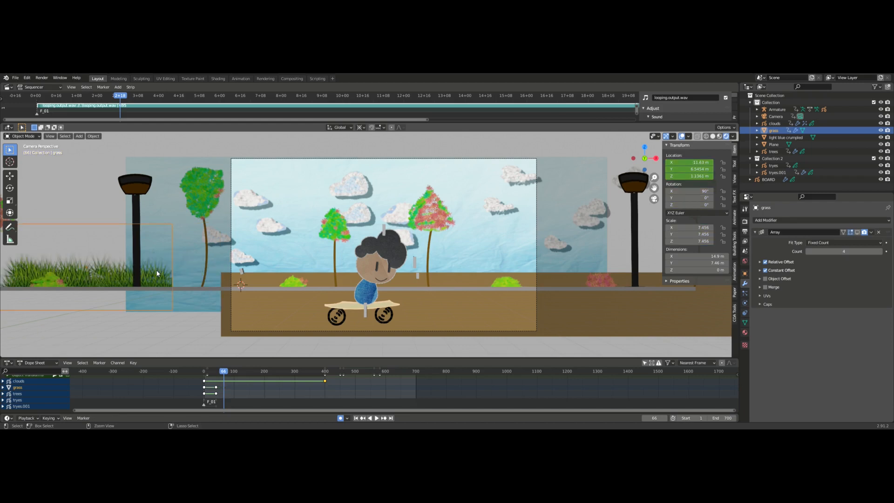
click(857, 233)
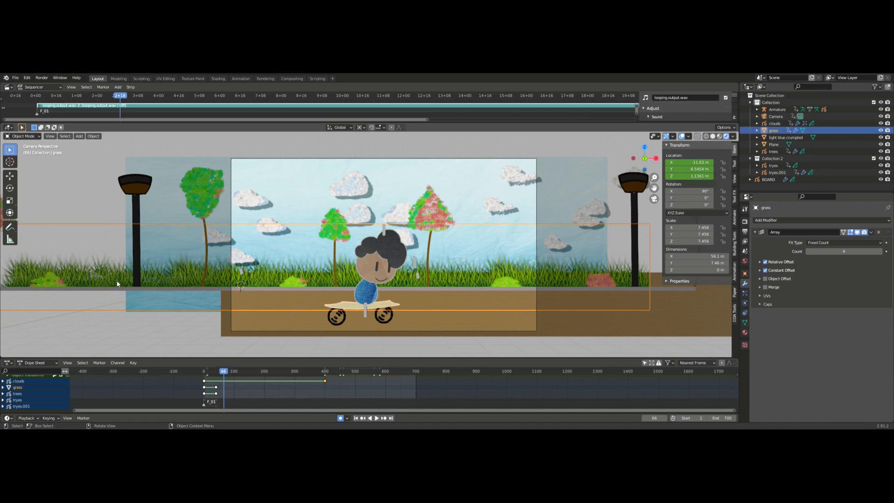
click(161, 200)
key(g)
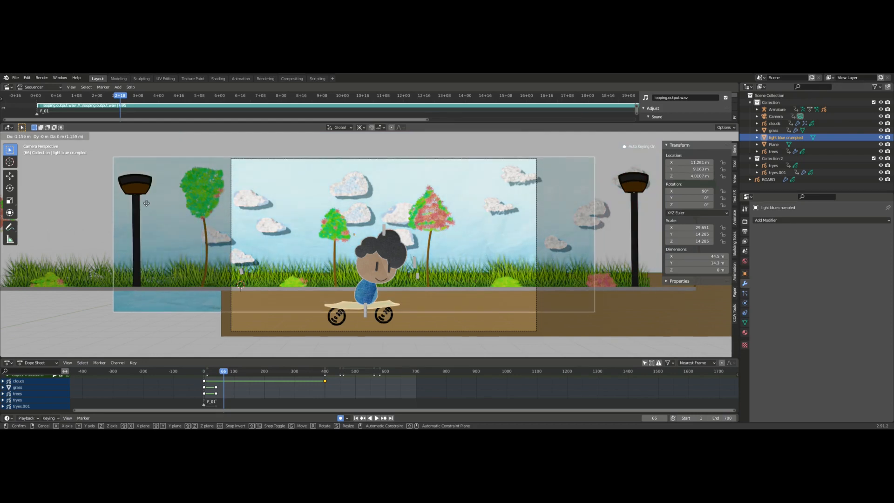
click(288, 254)
Examine from several angles how the sky, clouds, grass, trees, ground and character are layered in depth.
scroll(287, 254, down, 3)
middle_drag(288, 254, 248, 262)
scroll(248, 258, up, 1)
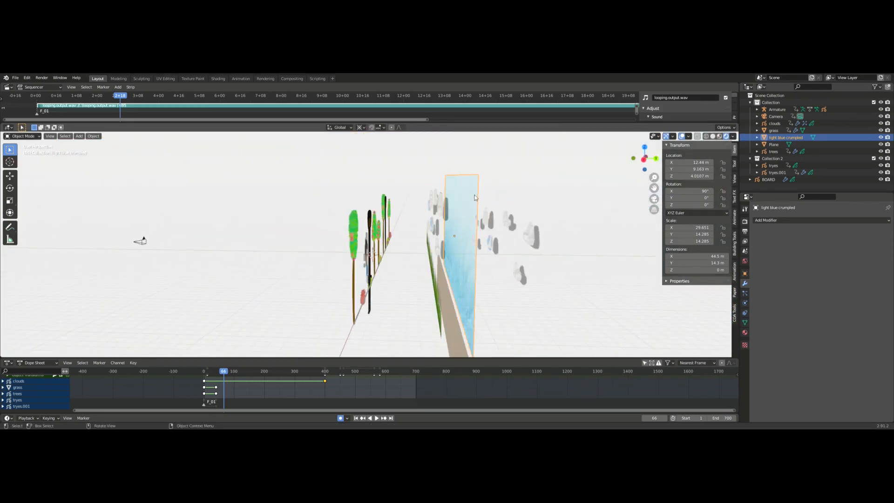
middle_drag(464, 308, 417, 332)
middle_drag(475, 337, 527, 322)
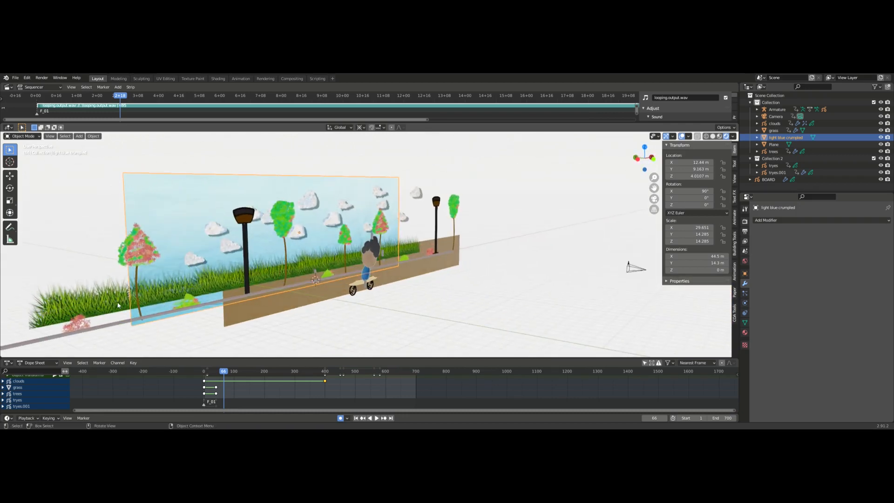
middle_drag(281, 321, 439, 289)
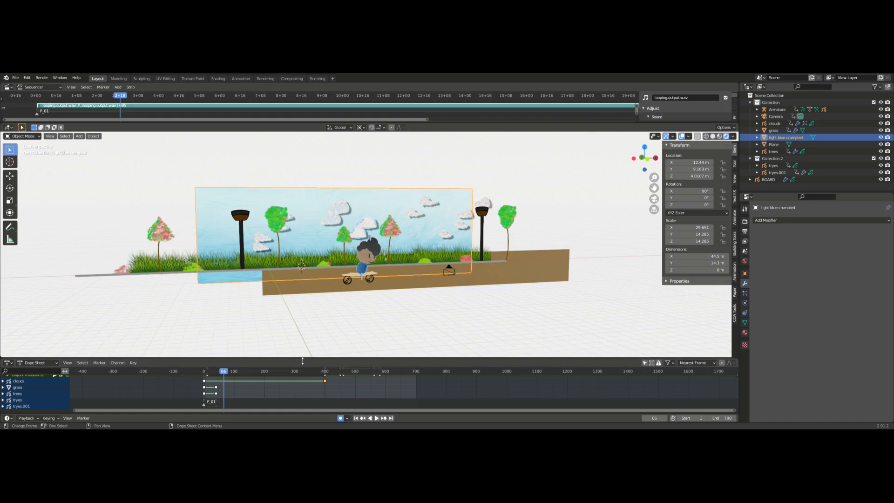
Delete all existing keyframes of the scene in an enlarged Dope Sheet.
drag(302, 358, 326, 278)
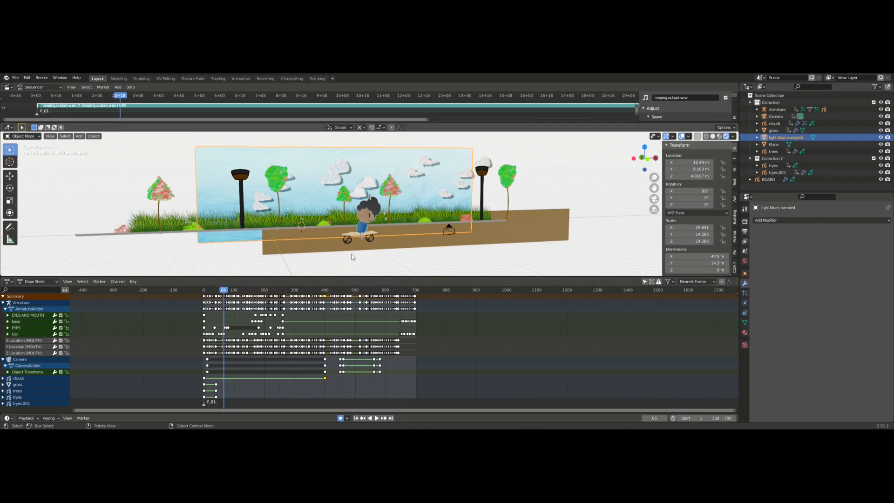
key(KP_1)
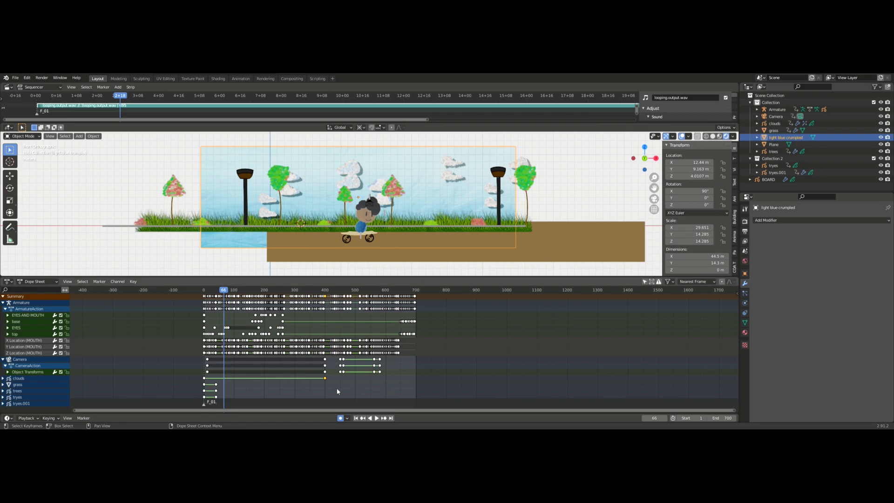
key(a)
key(x)
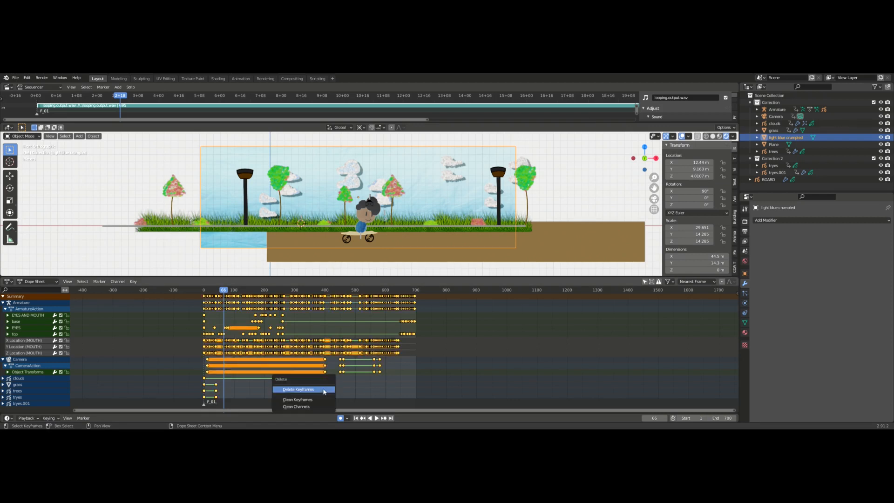
click(317, 390)
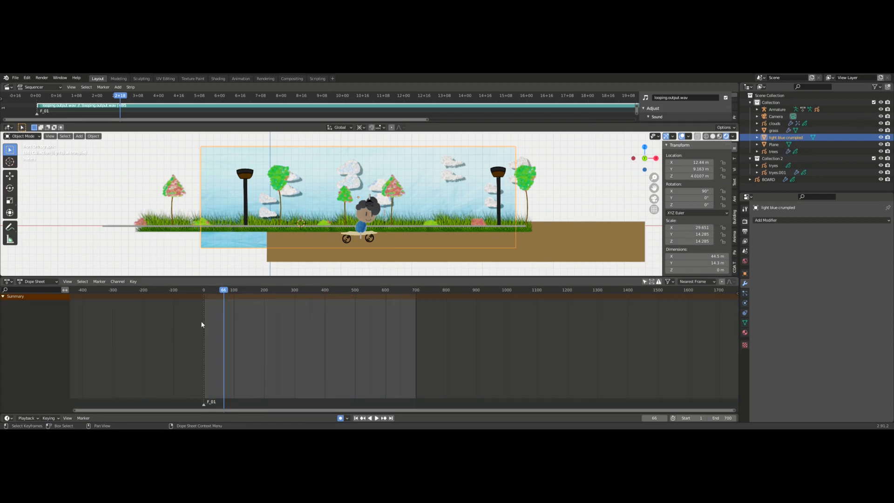
Return to frame 1, shrink the Dope Sheet and view the scene through the camera.
click(356, 418)
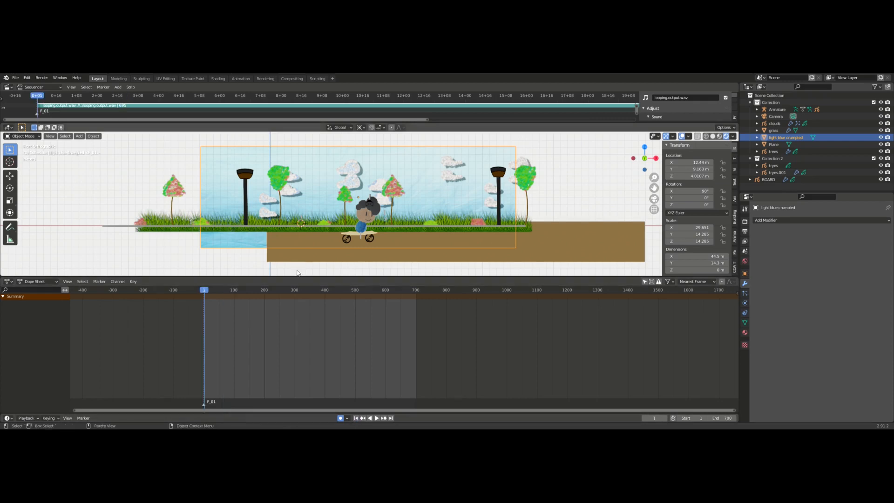
click(301, 274)
drag(300, 278, 300, 353)
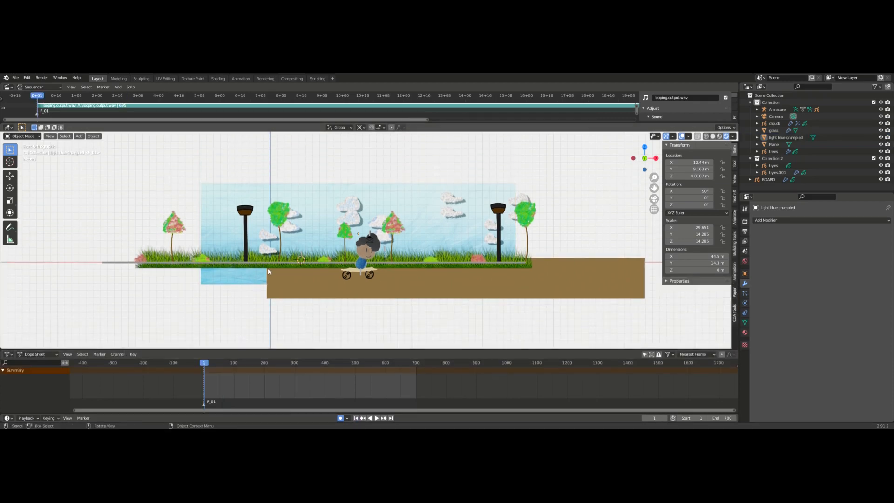
scroll(260, 267, up, 3)
scroll(260, 266, down, 2)
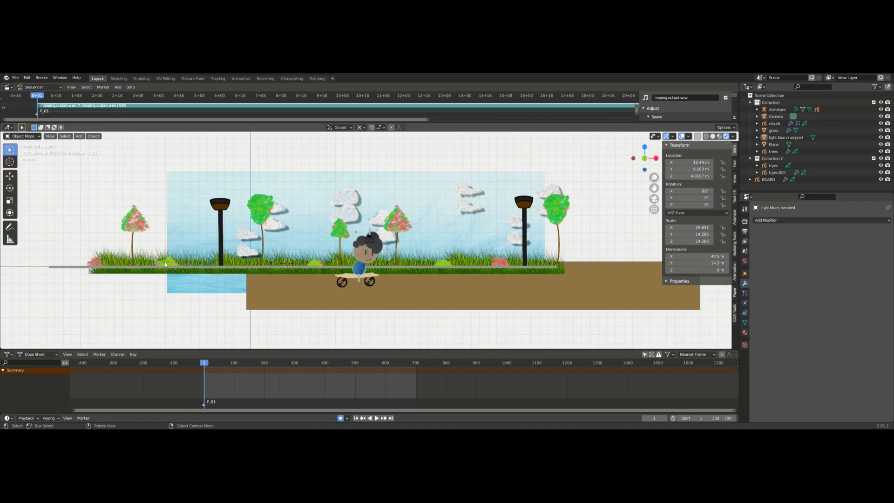
click(138, 274)
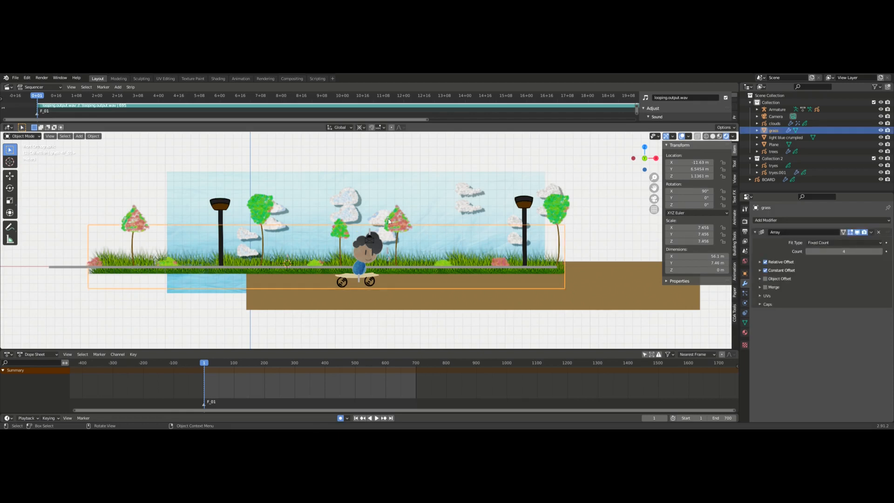
key(KP_0)
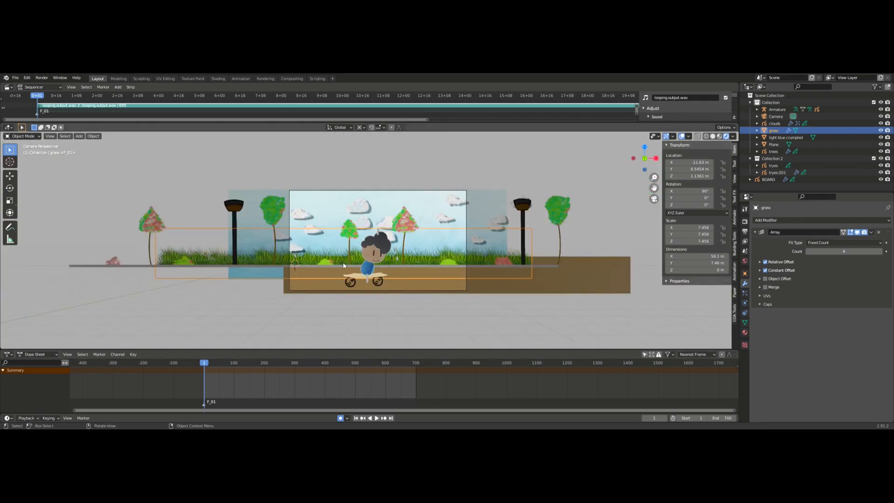
Move the camera along the X axis to about 4.53 m and keyframe it at frame 1.
click(356, 189)
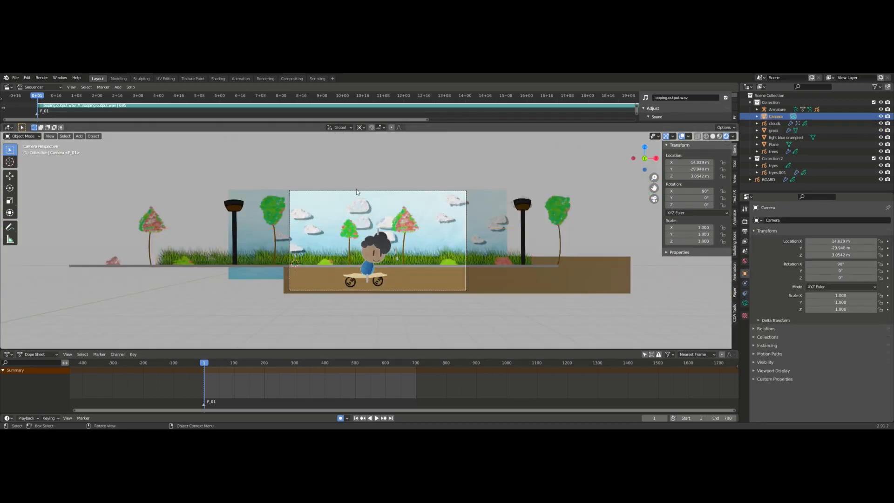
key(g)
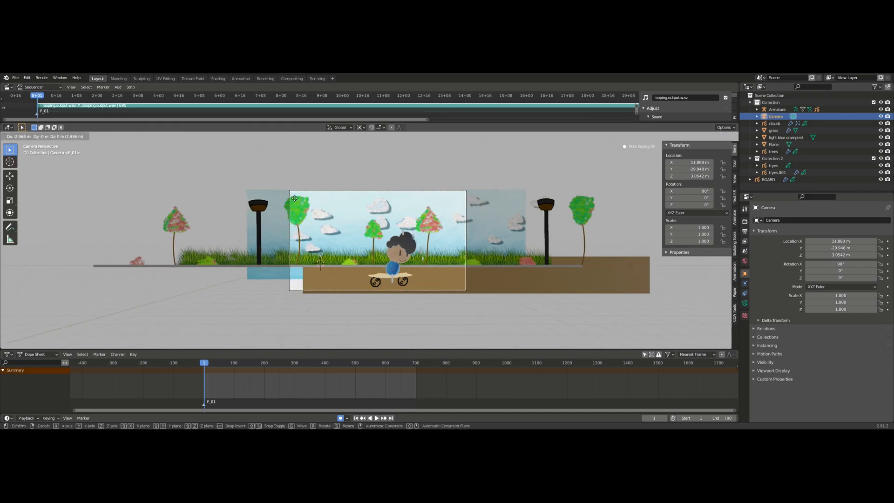
key(x)
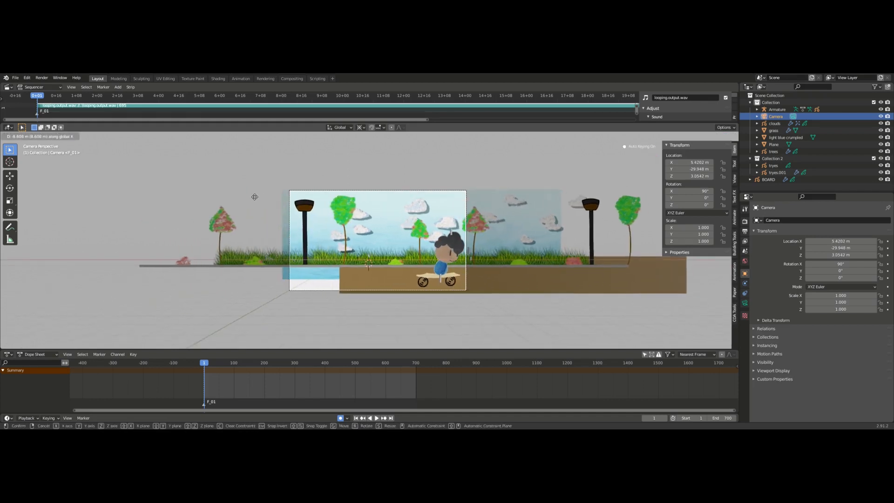
click(248, 197)
key(i)
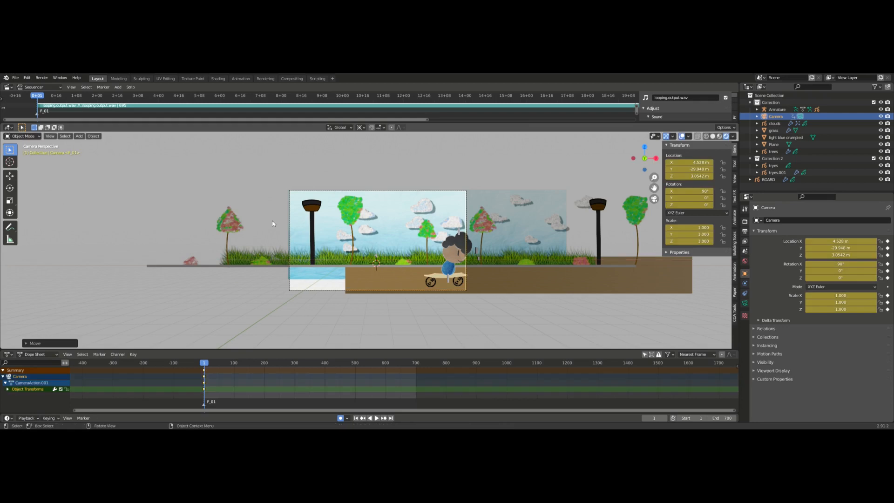
Play and scrub the animation through the camera to check it, and return to frame 1.
scroll(349, 233, up, 4)
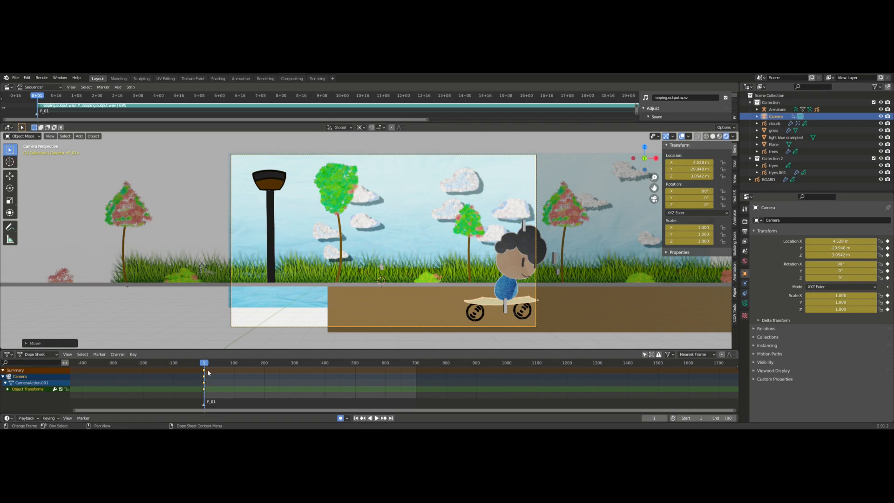
key(space)
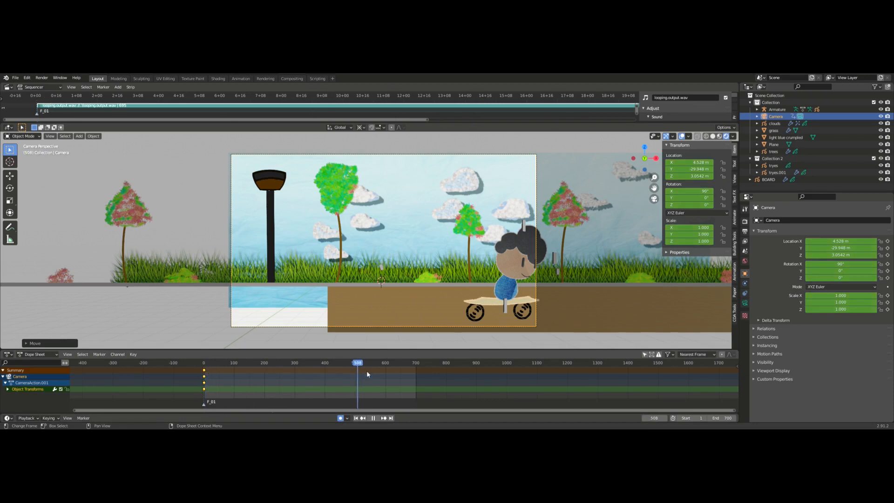
drag(276, 372, 211, 372)
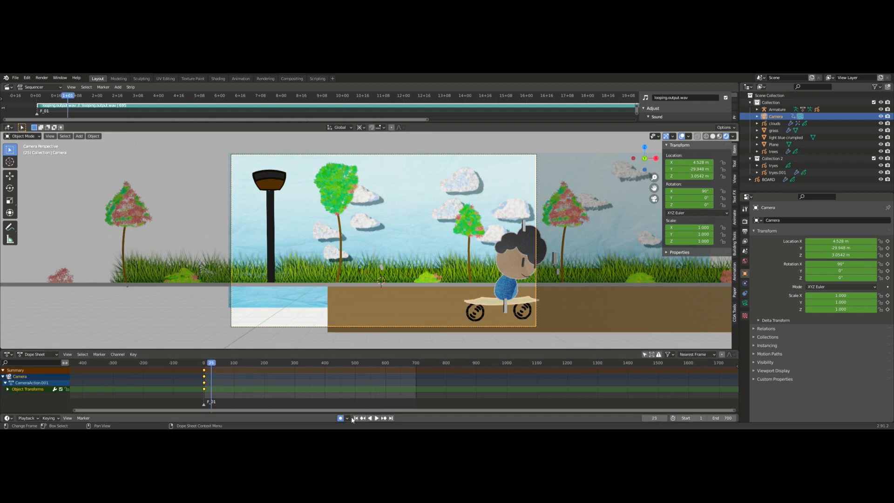
click(355, 418)
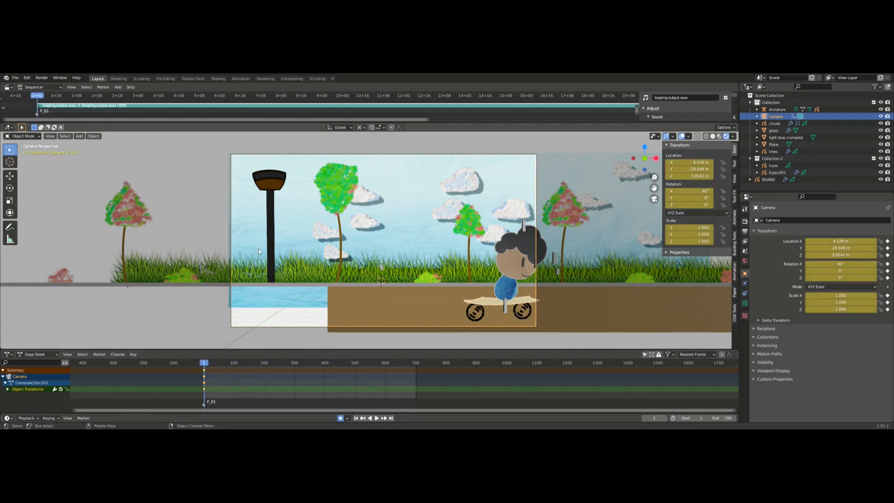
Turn off auto keying and move the grass along the X axis to about -2.53 m.
scroll(259, 252, down, 2)
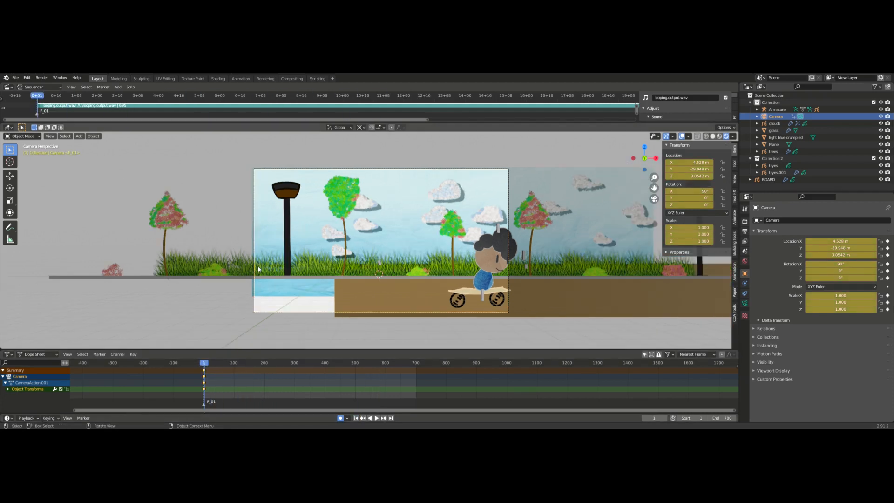
click(193, 271)
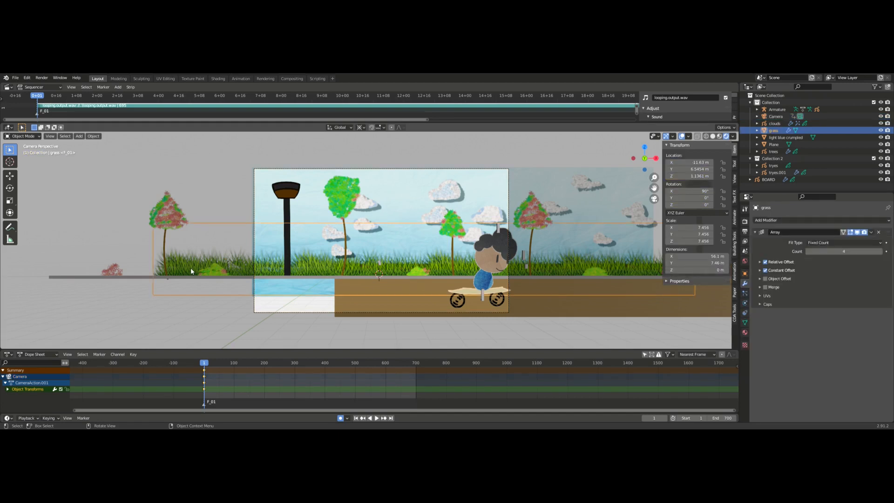
key(g)
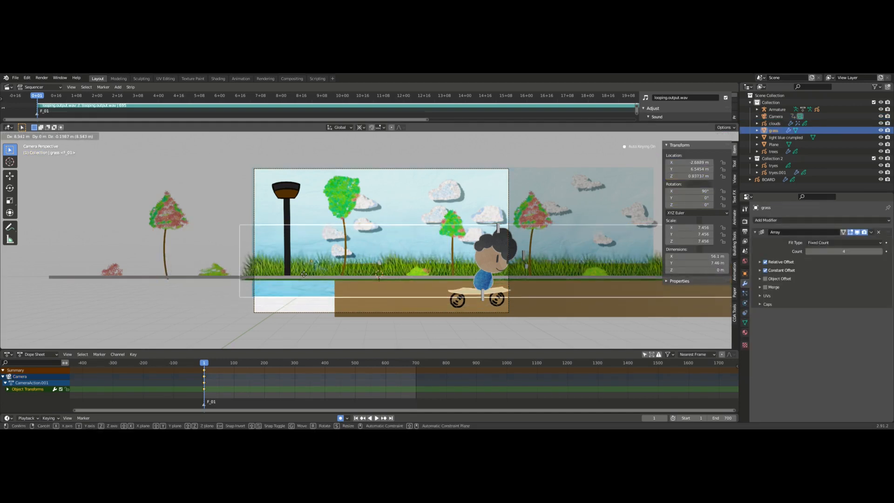
key(Escape)
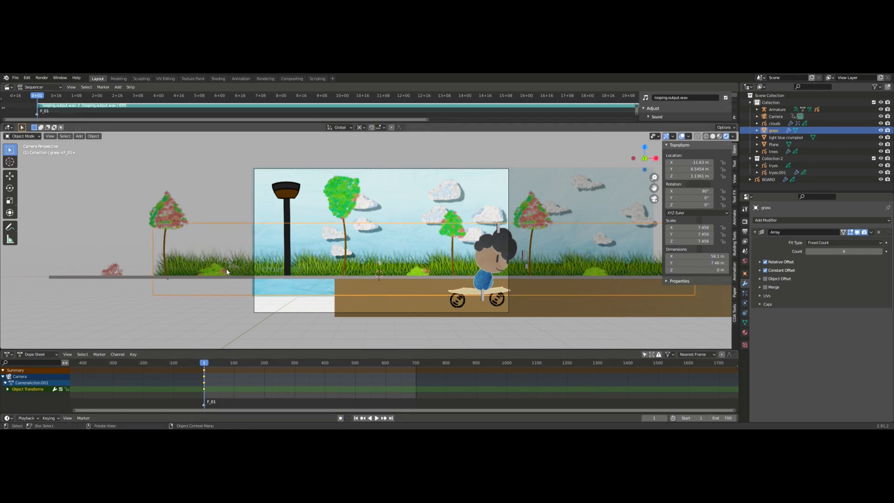
key(g)
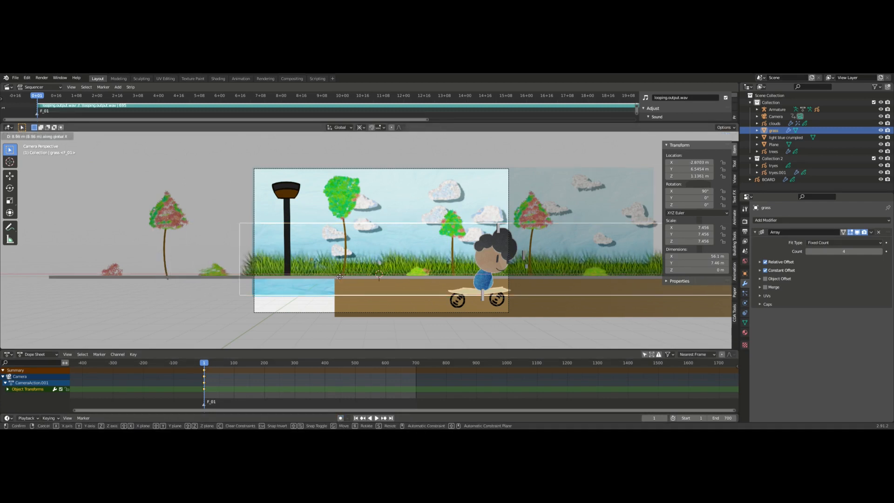
click(339, 276)
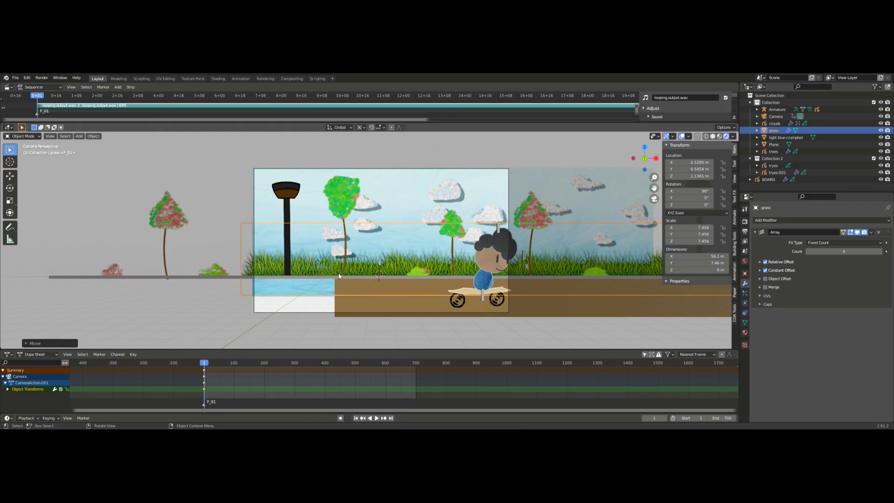
Move the trees object along the X axis to about 25.99 m.
click(184, 278)
key(g)
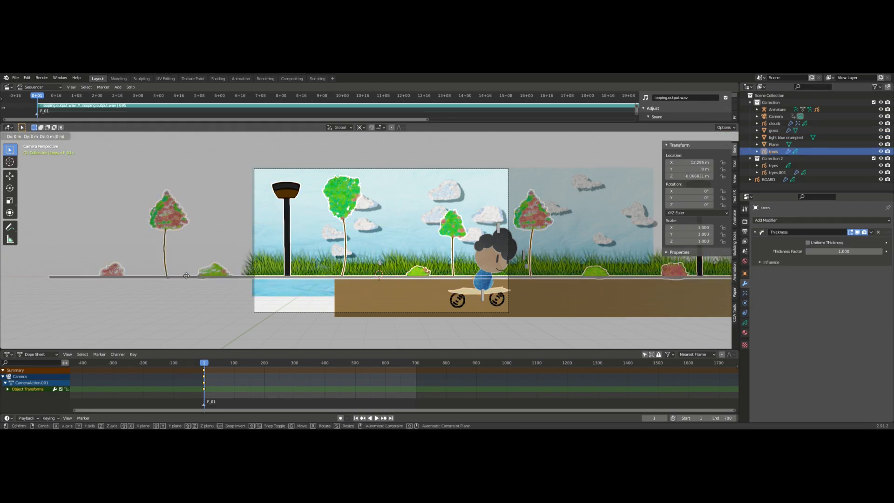
key(x)
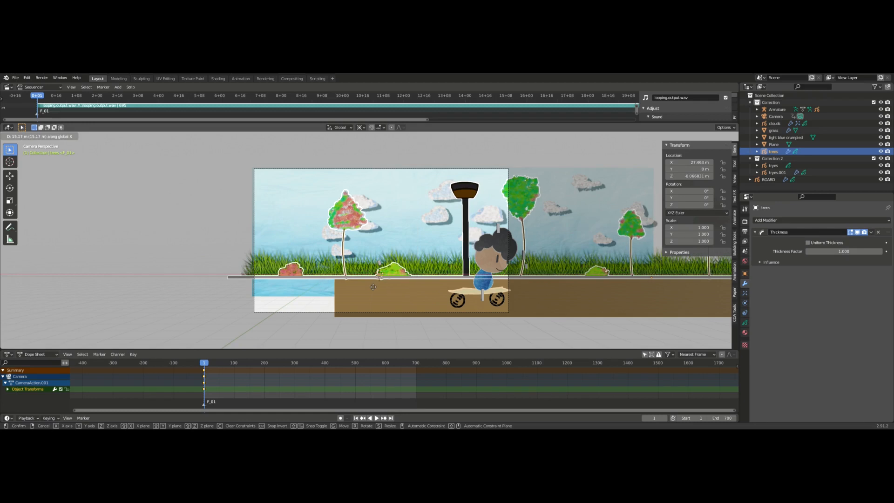
click(351, 282)
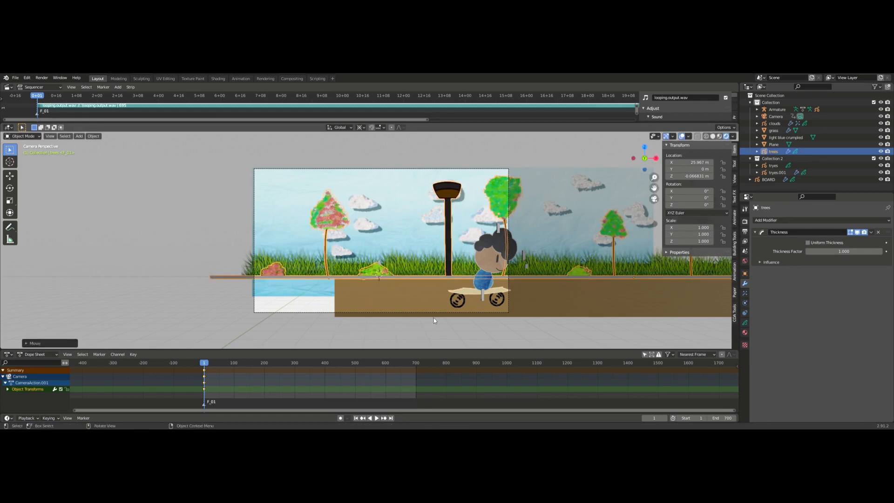
Hide the character's mouth, eyes and body layers along with its armature.
click(499, 256)
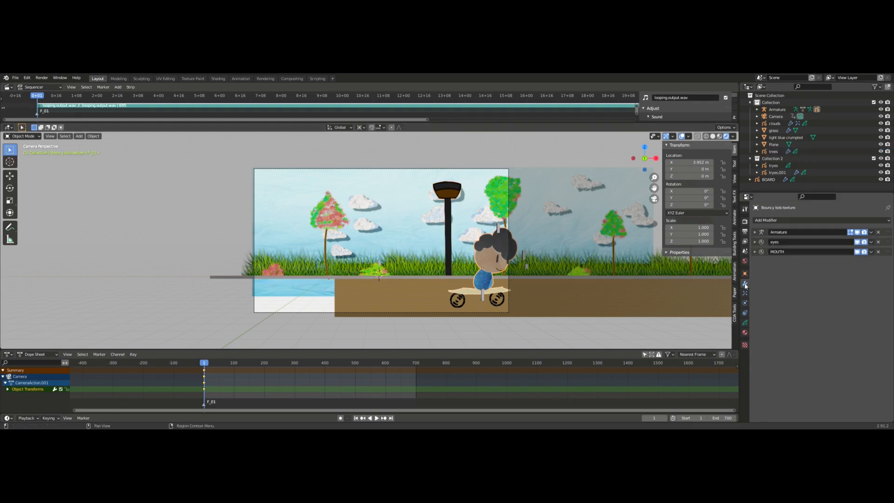
click(744, 322)
drag(868, 242, 869, 258)
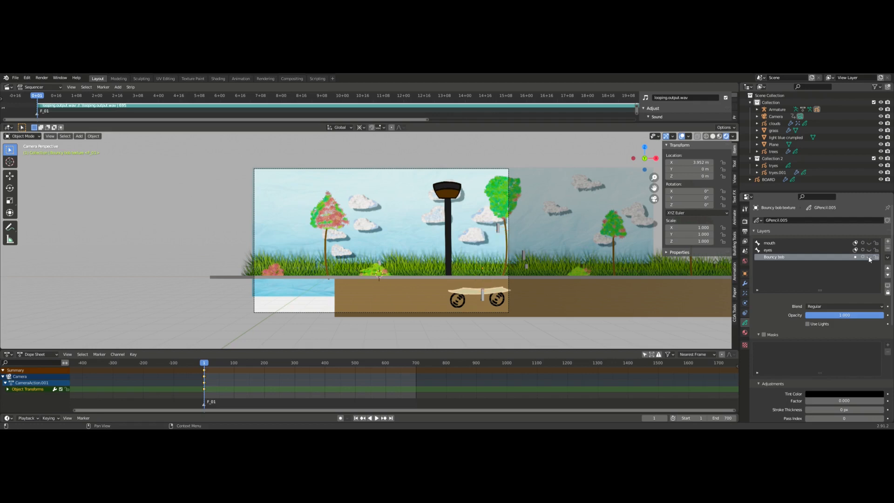
click(483, 295)
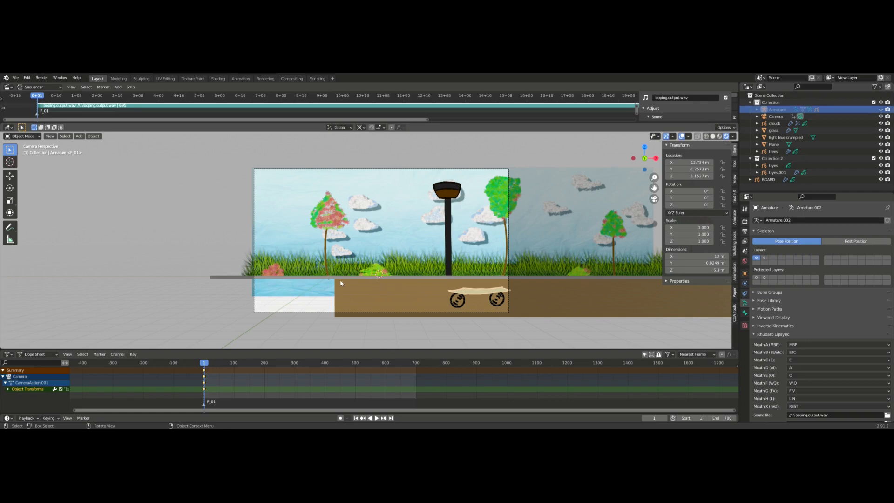
Insert a Location keyframe for the grass at frame 1.
shift+middle_drag(411, 265, 366, 268)
scroll(262, 240, up, 1)
scroll(365, 267, down, 1)
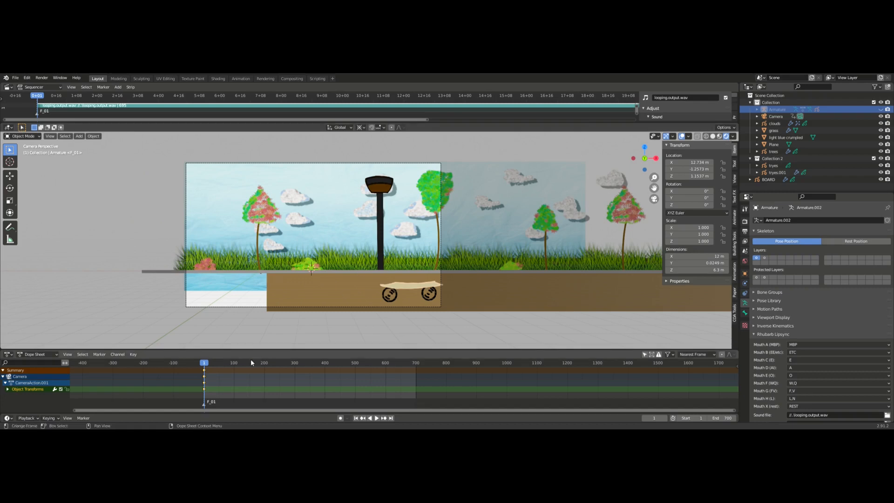
scroll(231, 371, up, 17)
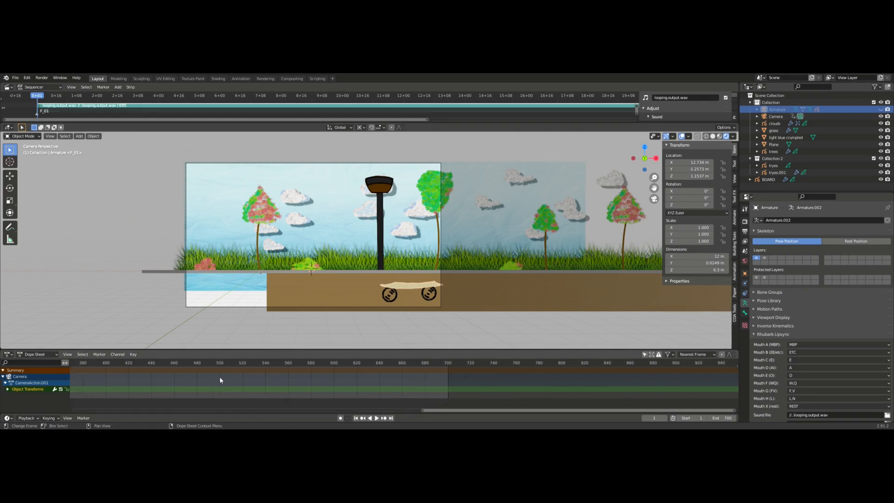
middle_drag(219, 376, 543, 381)
middle_drag(228, 392, 568, 391)
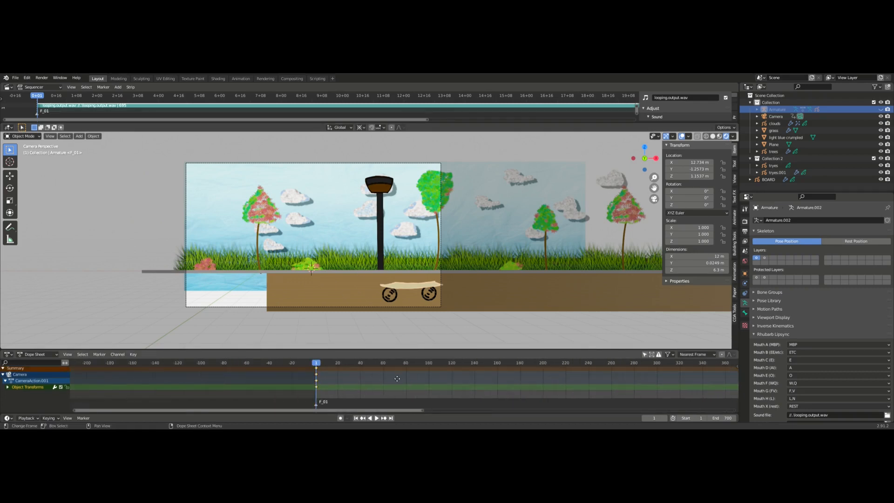
scroll(394, 381, up, 2)
scroll(378, 388, up, 2)
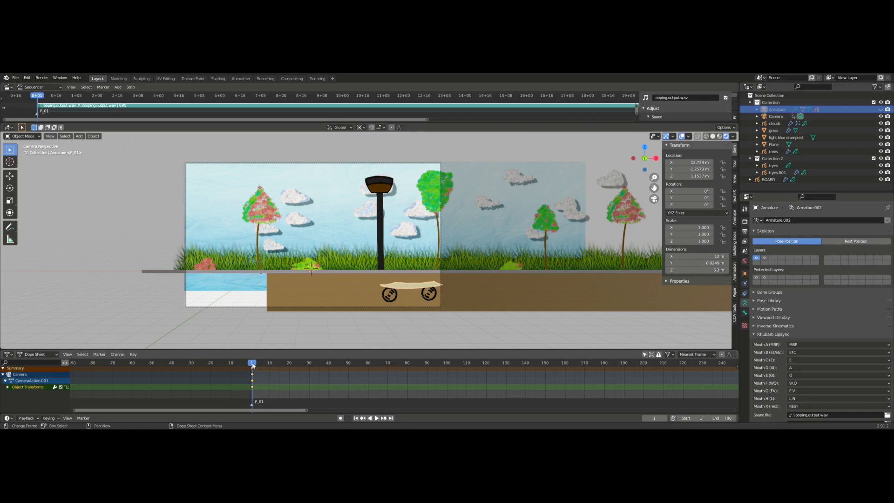
click(333, 259)
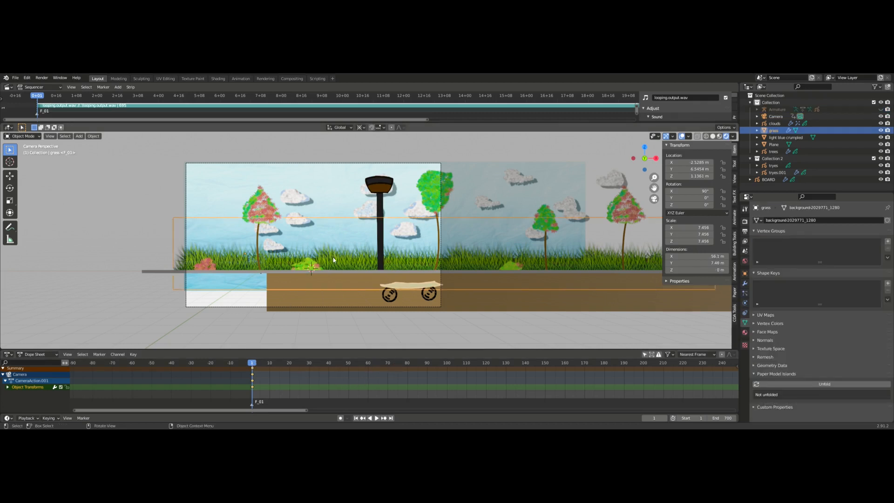
key(i)
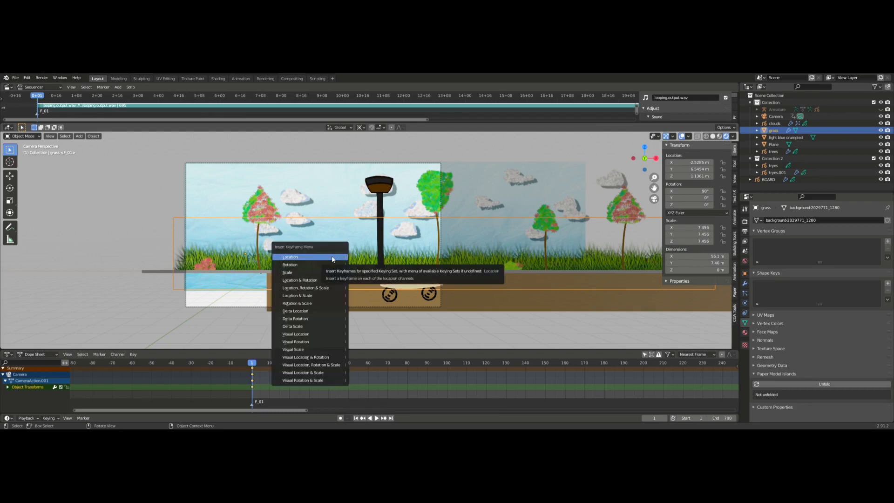
click(333, 257)
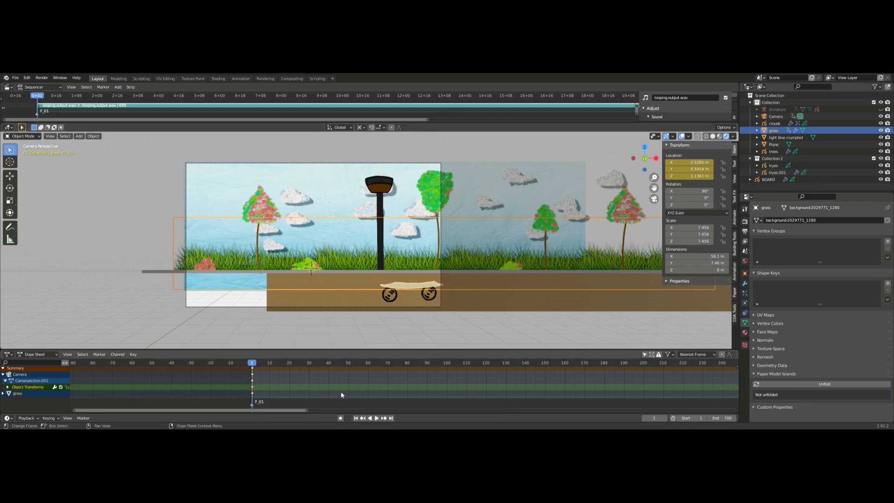
Turn on auto keying and, at frame 20, move the grass along the X axis to about -30.25 m.
click(340, 419)
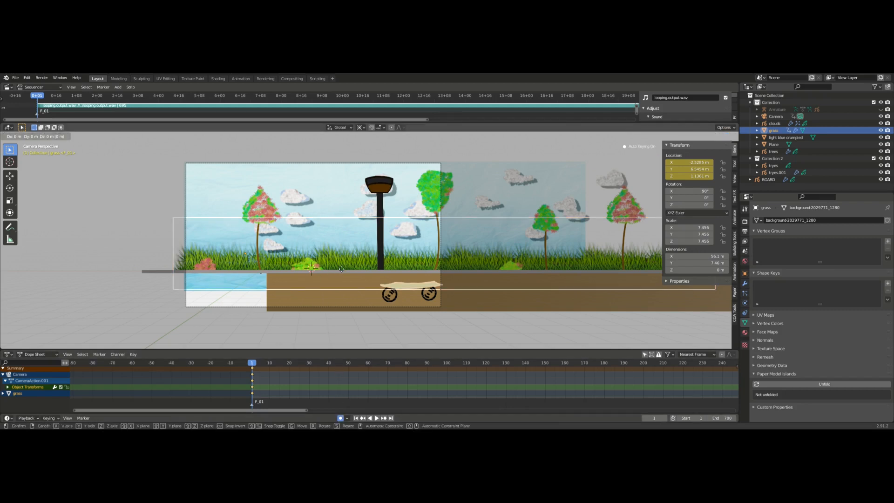
key(space)
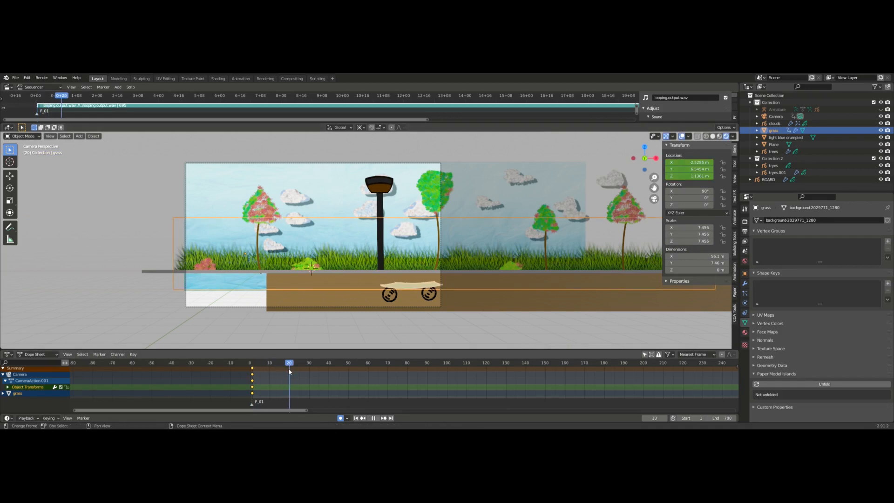
key(space)
key(g)
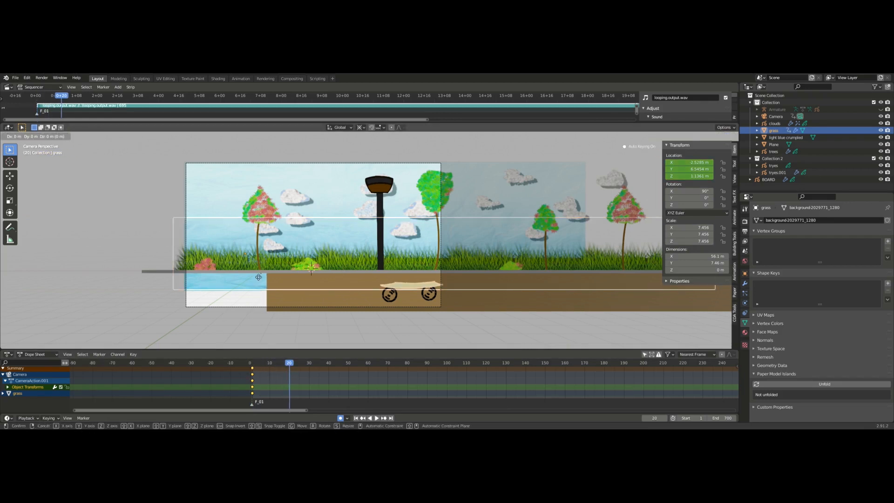
key(x)
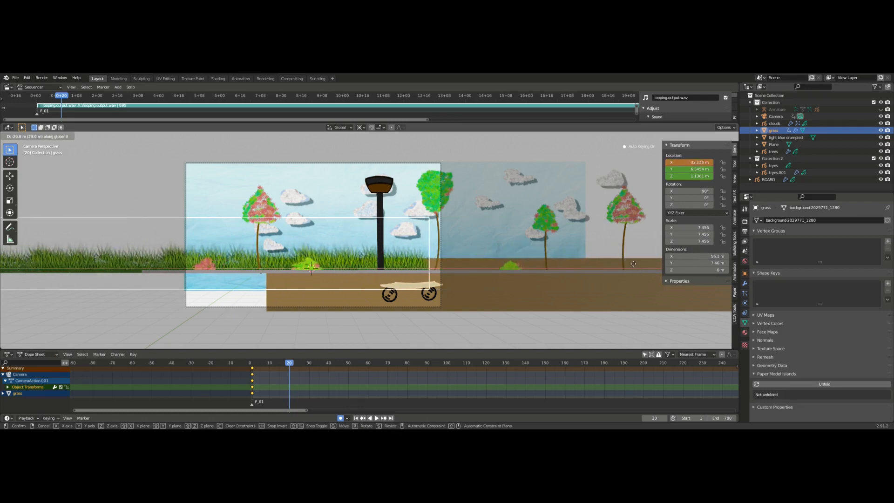
click(647, 267)
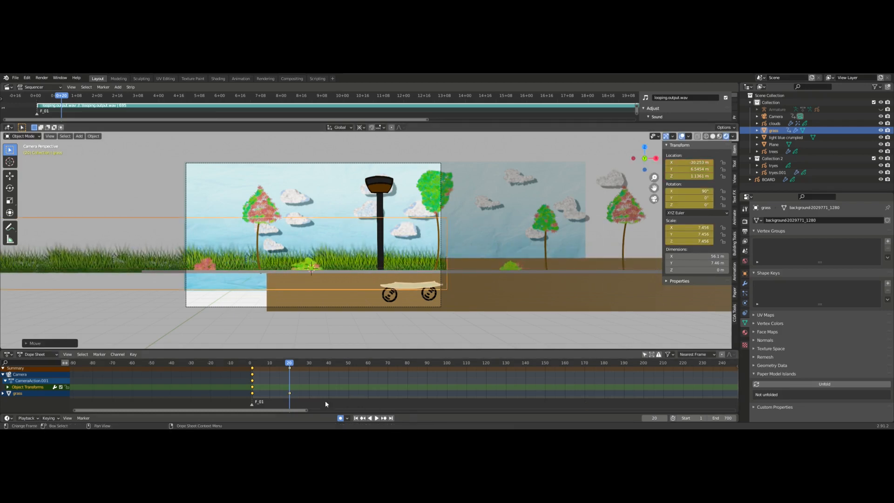
Set the keyframe interpolation to Linear and play the grass movement from frame 1.
mouse_move(289, 366)
mouse_down()
mouse_move(251, 367)
mouse_move(300, 375)
mouse_up()
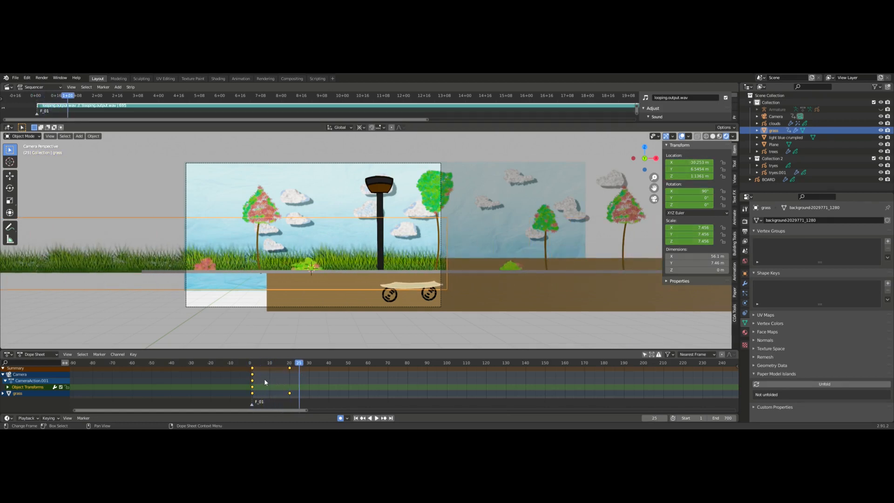
key(t)
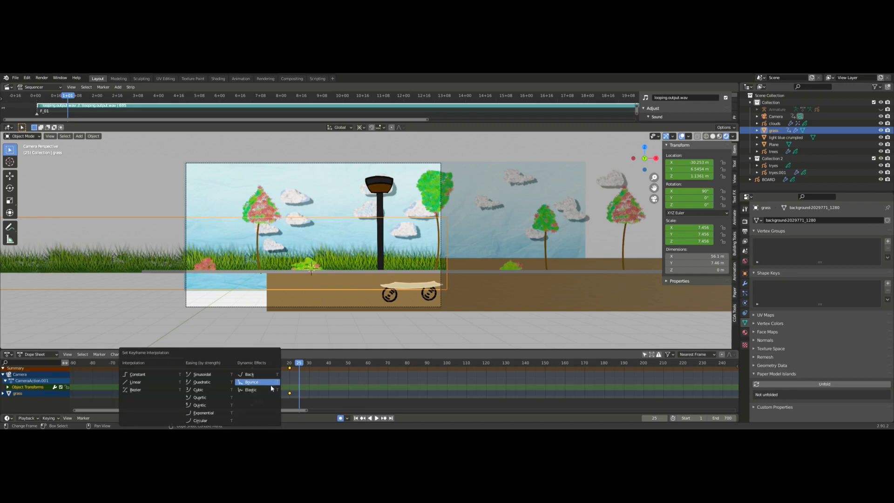
click(159, 383)
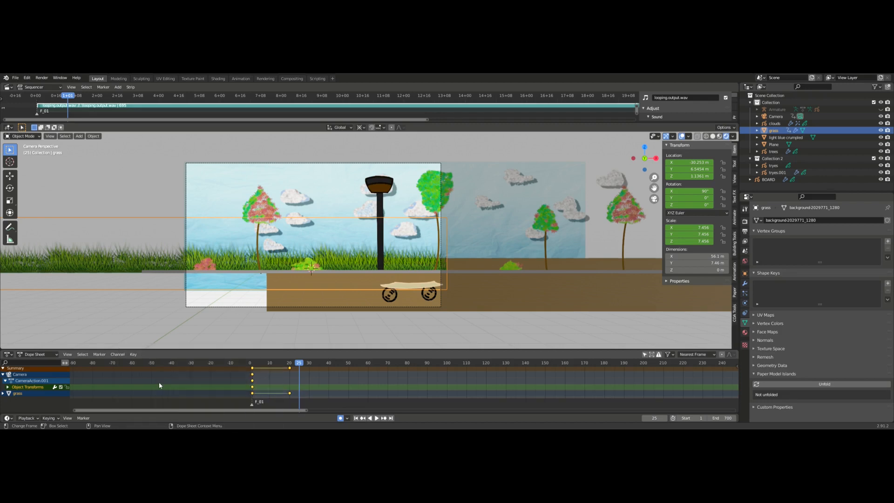
drag(299, 363, 252, 363)
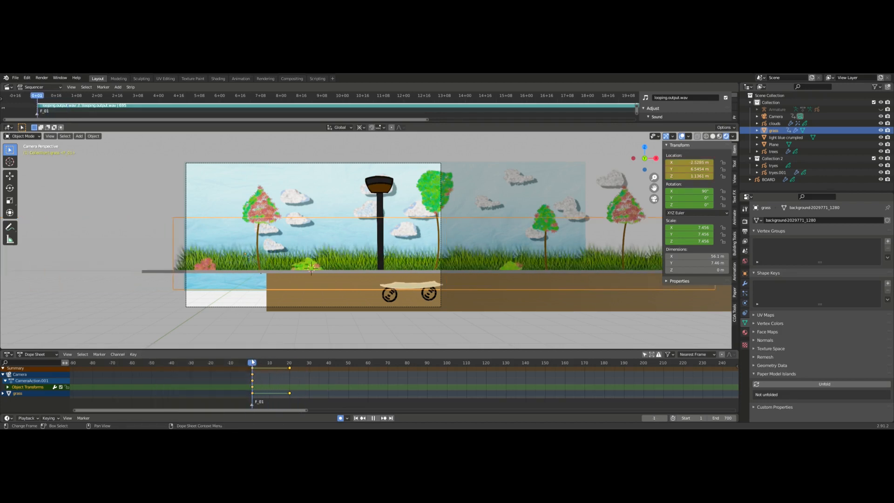
key(space)
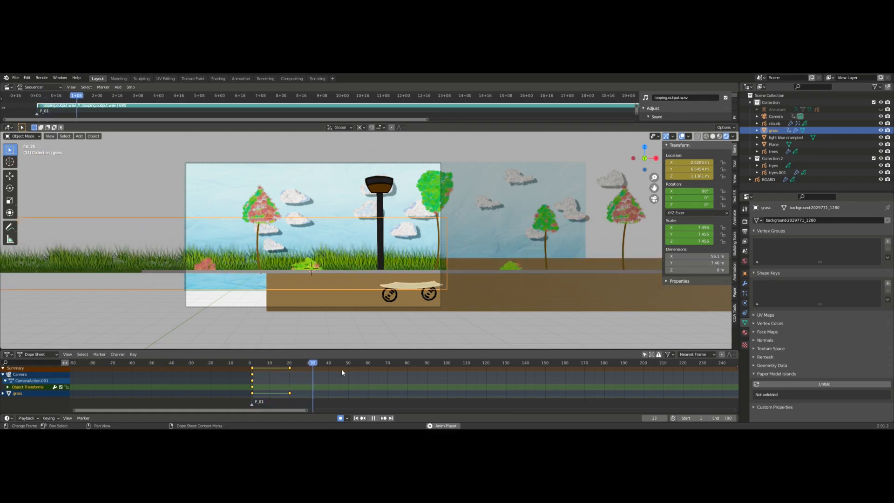
key(space)
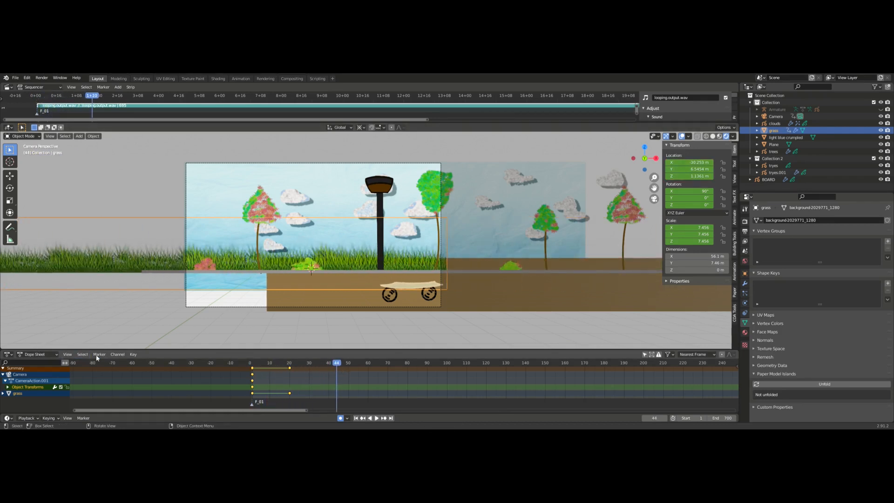
Make the grass animation repeat with the Make Cyclic (F-Modifier) extrapolation and play it to check the loop.
click(118, 355)
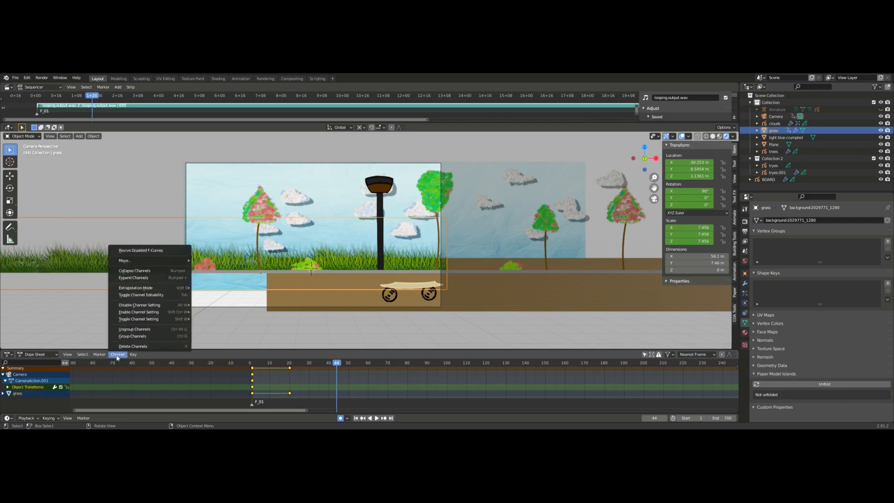
mouse_move(133, 289)
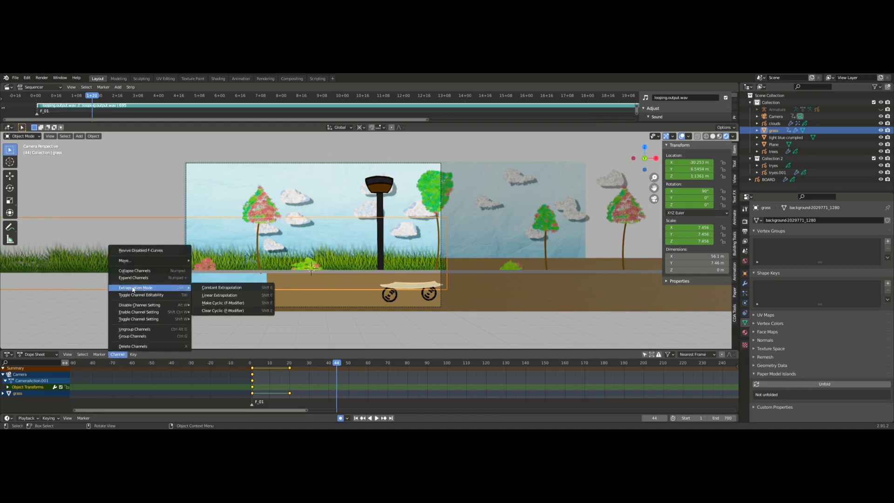
click(223, 303)
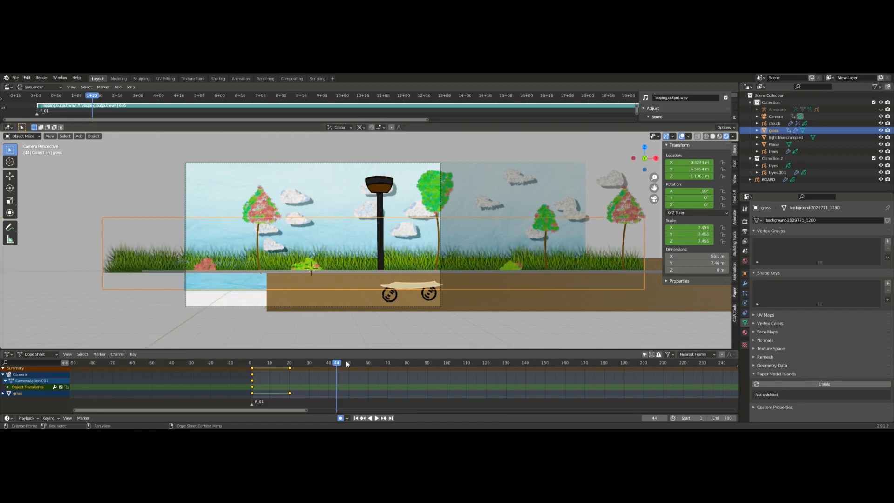
drag(337, 364, 468, 402)
key(space)
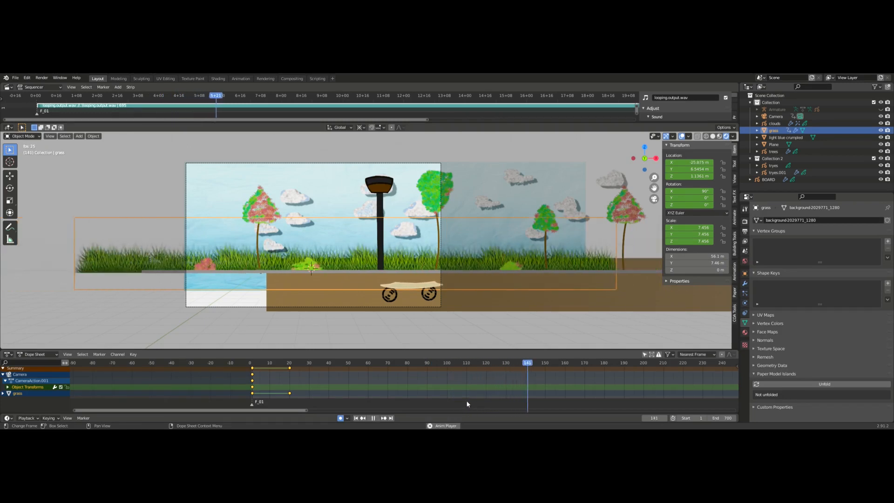
key(space)
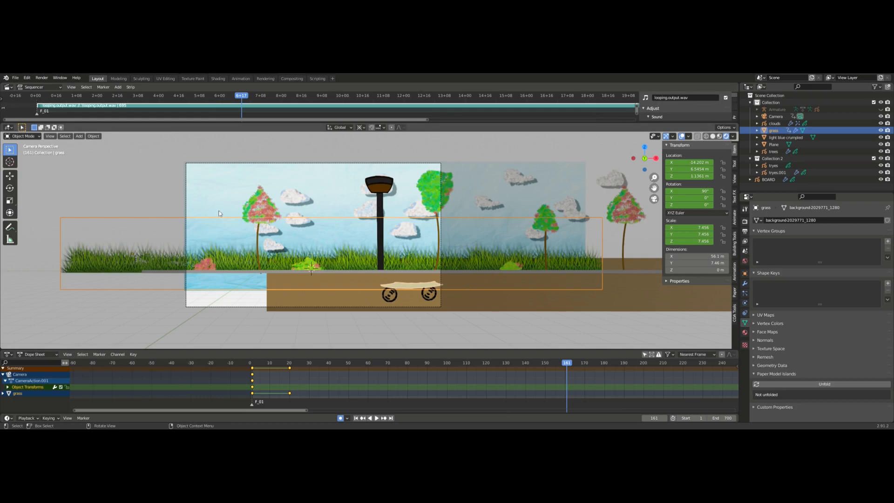
Insert a Location keyframe for the trees at frame 1.
key(shift+Left)
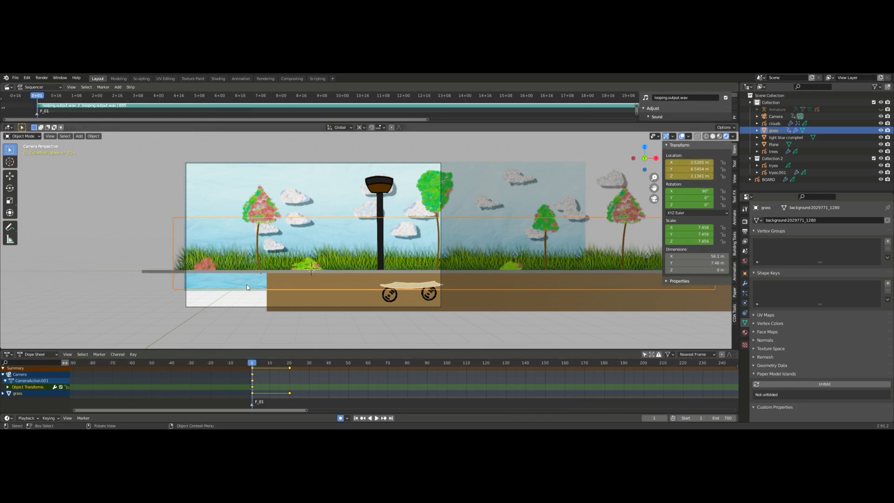
click(258, 203)
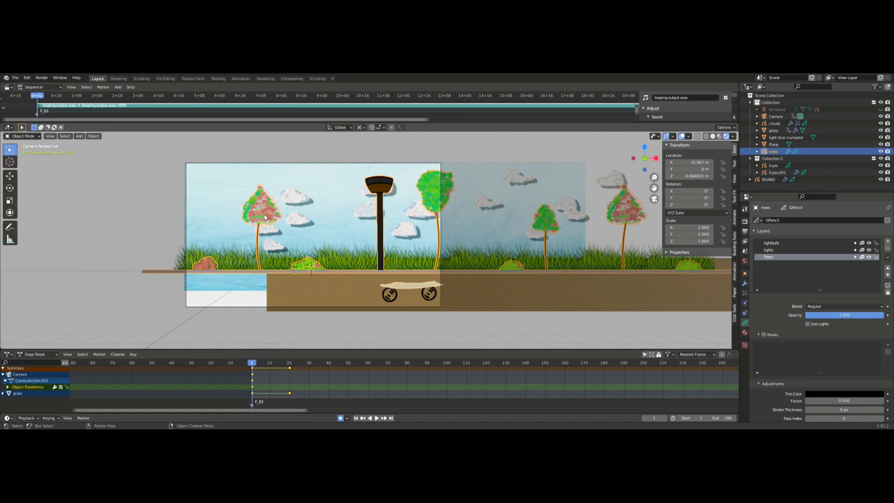
key(i)
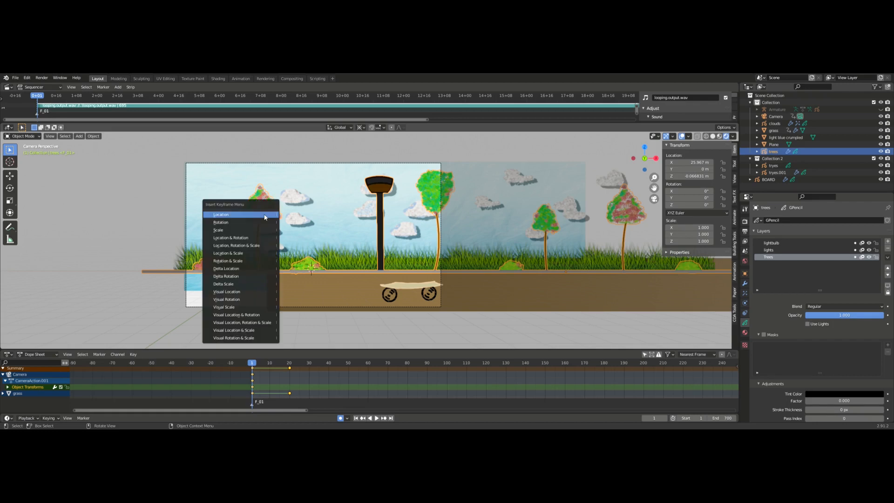
click(265, 217)
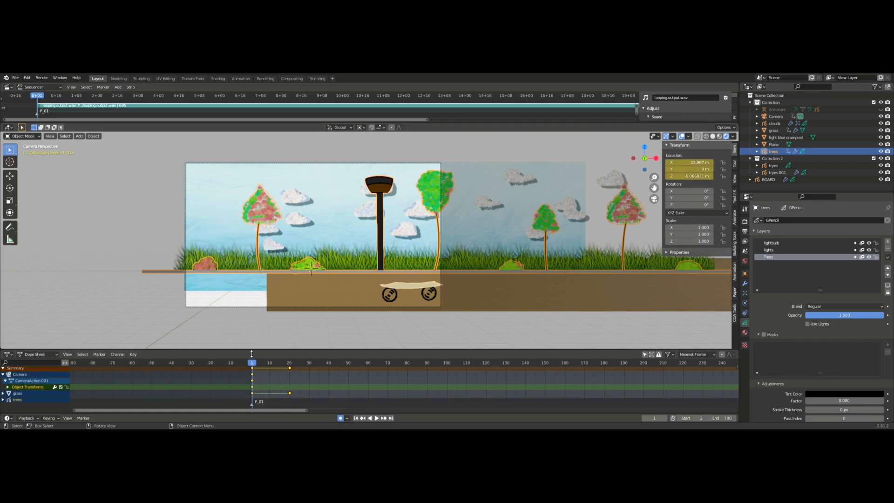
At frame 20, move the trees along the X axis to about -7.95 m.
key(space)
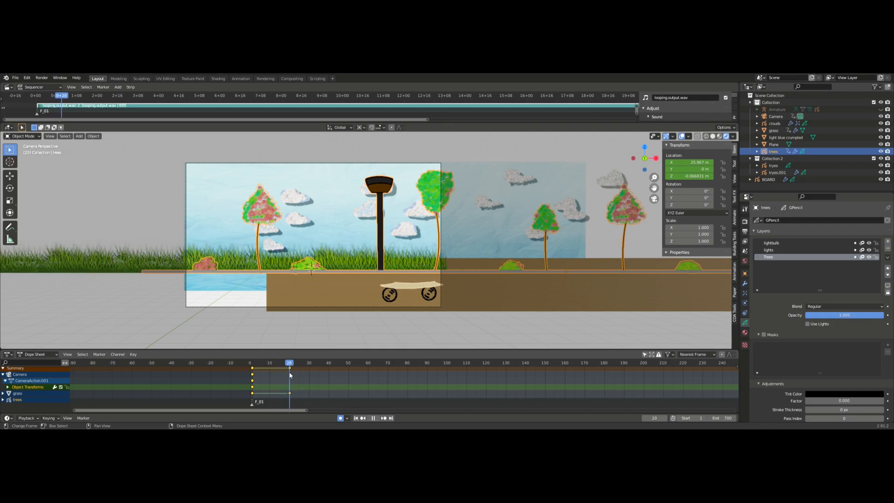
key(space)
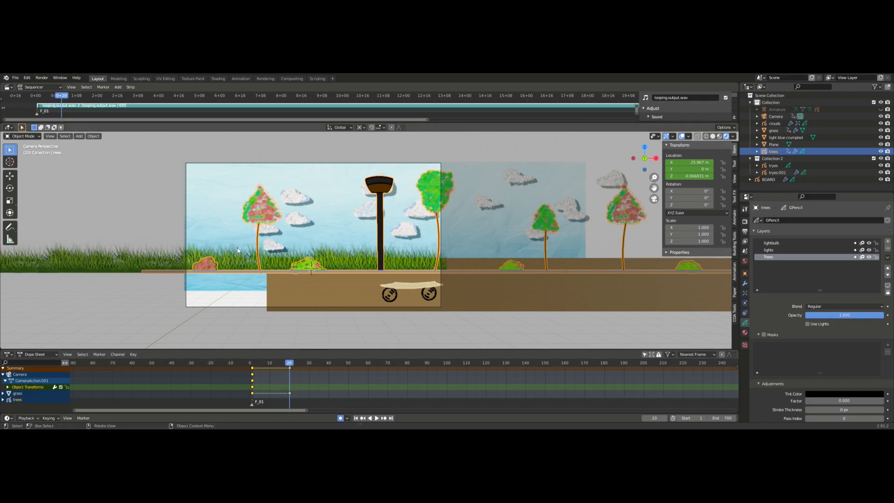
key(g)
key(x)
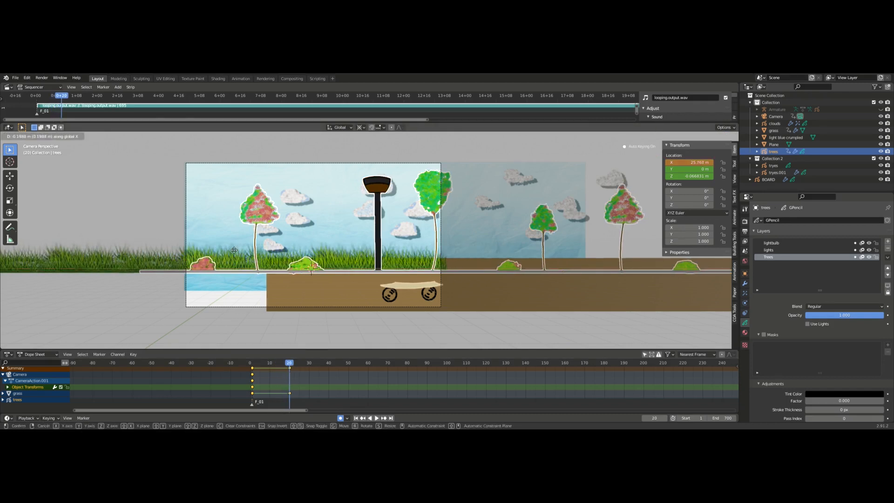
click(561, 224)
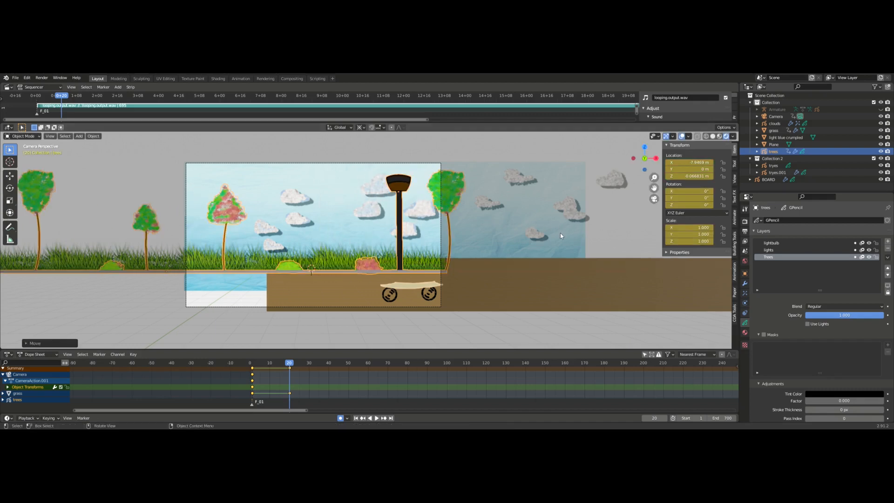
Return to the start of the animation and play the trees' movement.
drag(289, 363, 253, 365)
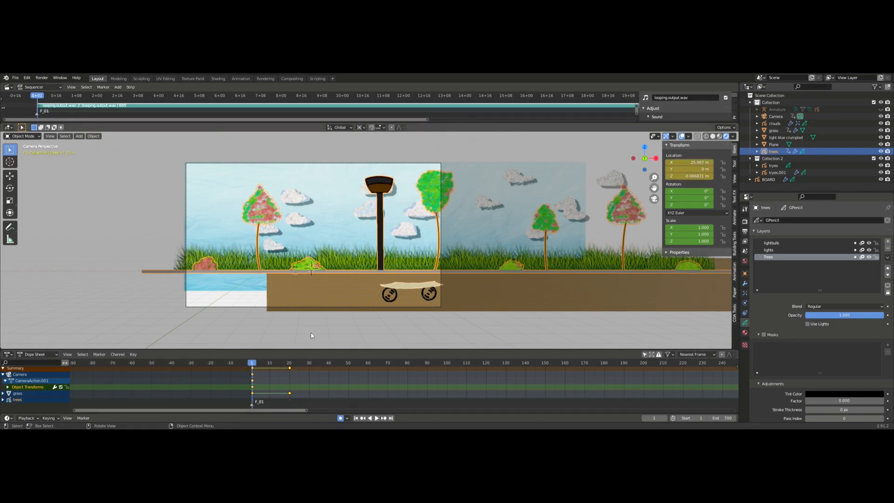
mouse_move(252, 368)
mouse_down()
mouse_move(285, 372)
mouse_move(255, 365)
mouse_up()
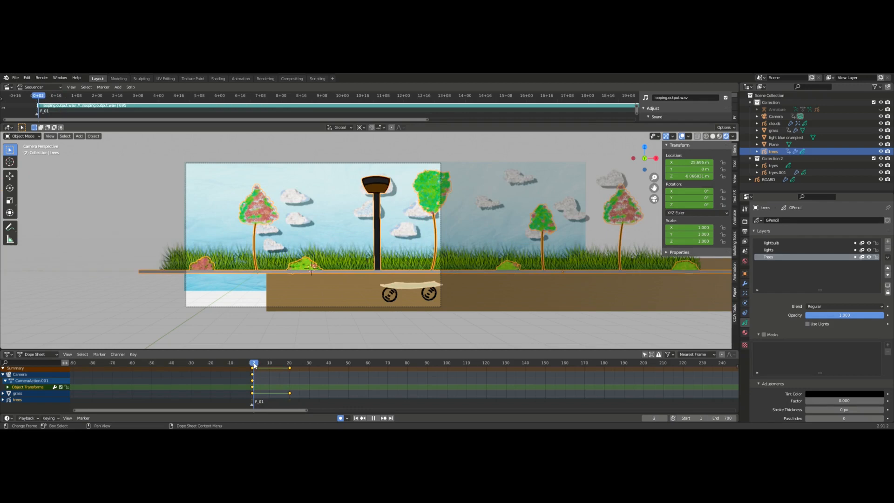
key(space)
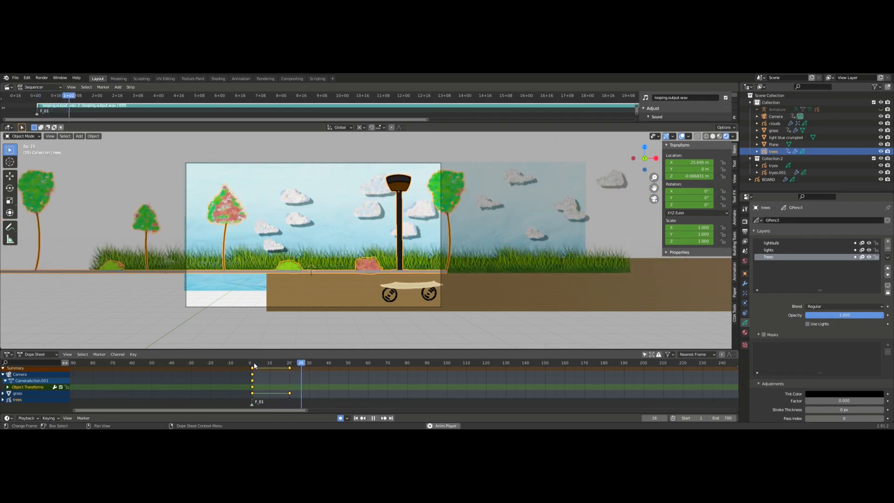
key(space)
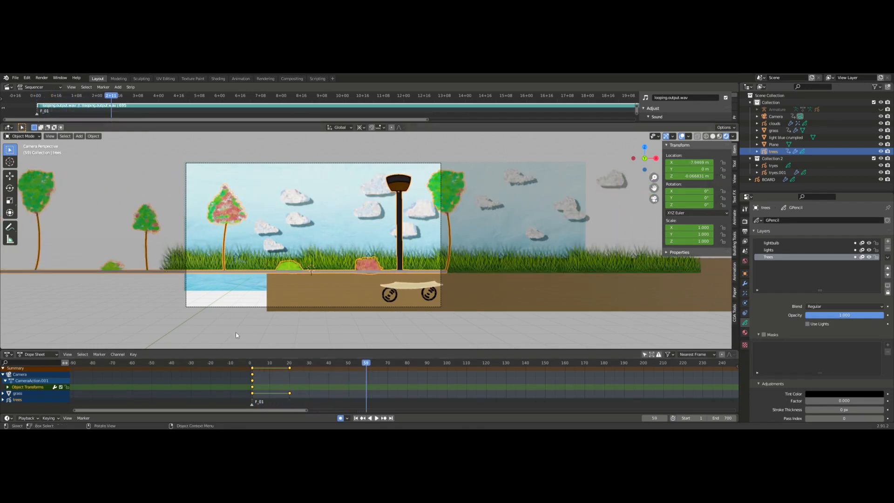
Apply Make Cyclic (F-Modifier) extrapolation to the trees' animation and play the loop from the start.
click(123, 355)
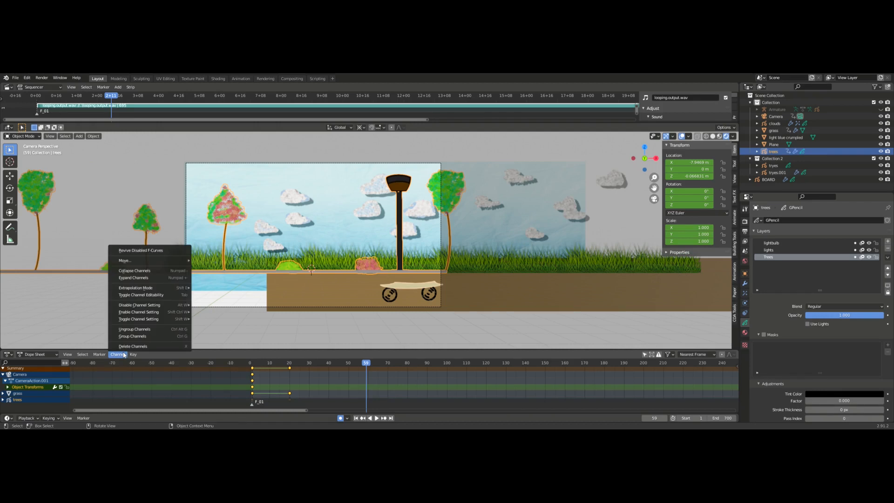
mouse_move(154, 288)
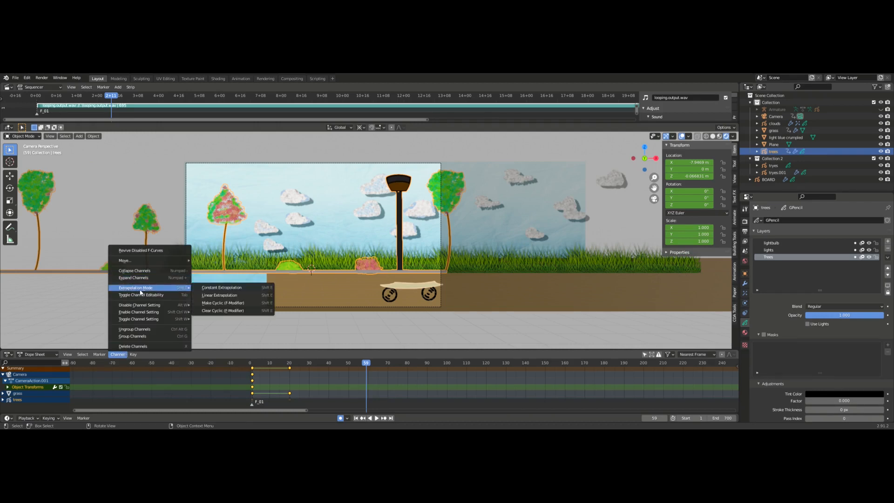
click(217, 302)
drag(366, 364, 254, 370)
key(space)
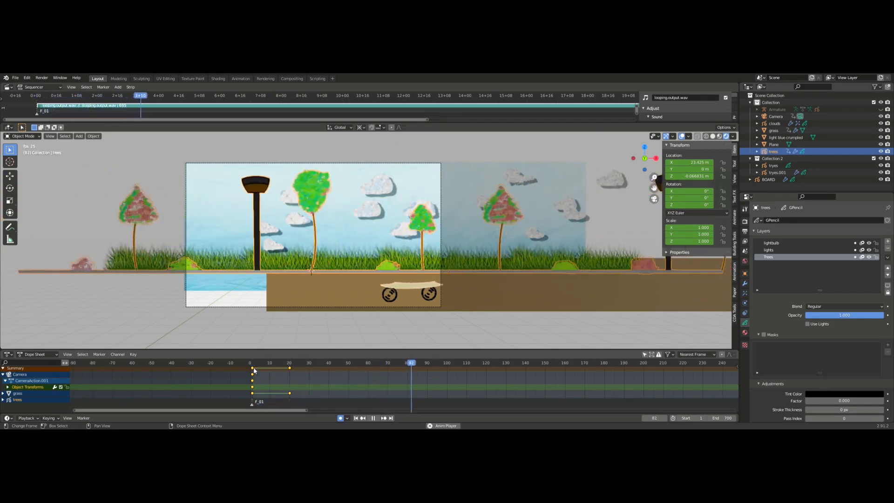
key(space)
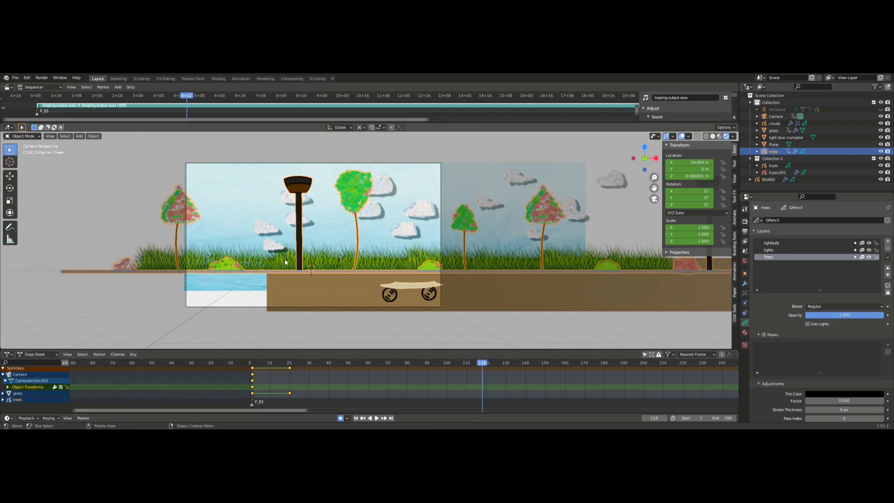
Insert a Location keyframe for the clouds at frame 1.
click(254, 366)
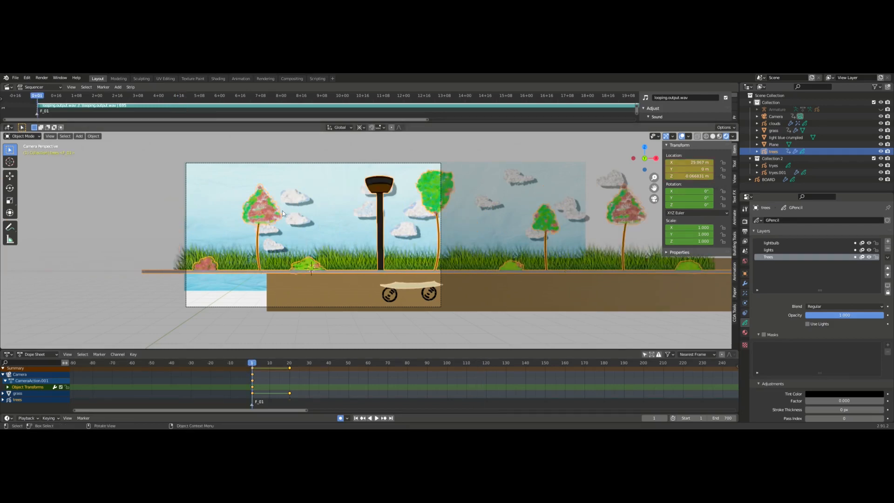
click(301, 223)
click(298, 203)
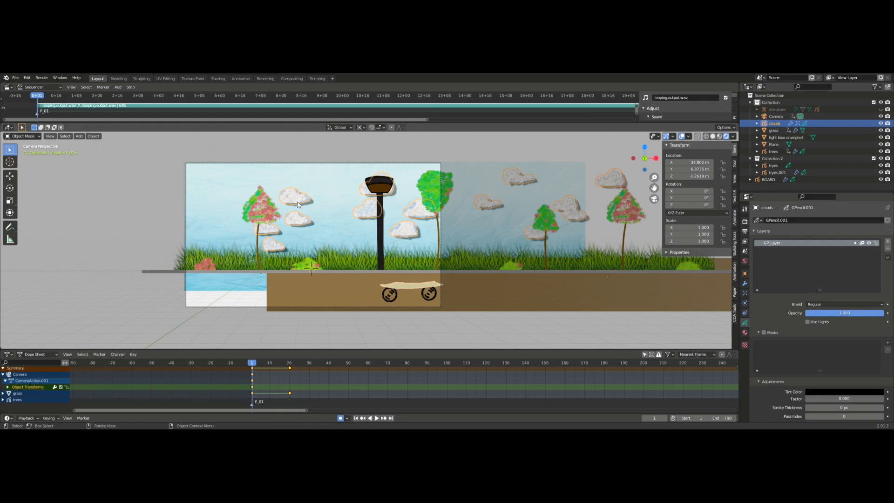
key(i)
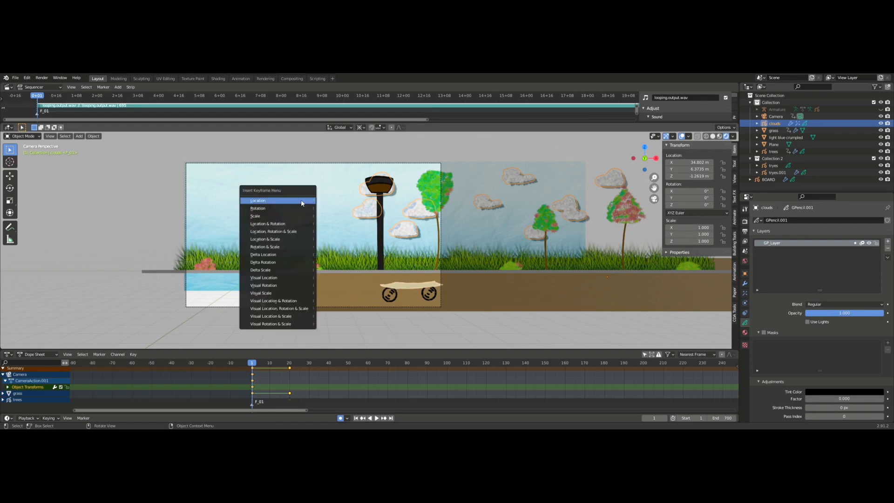
click(302, 203)
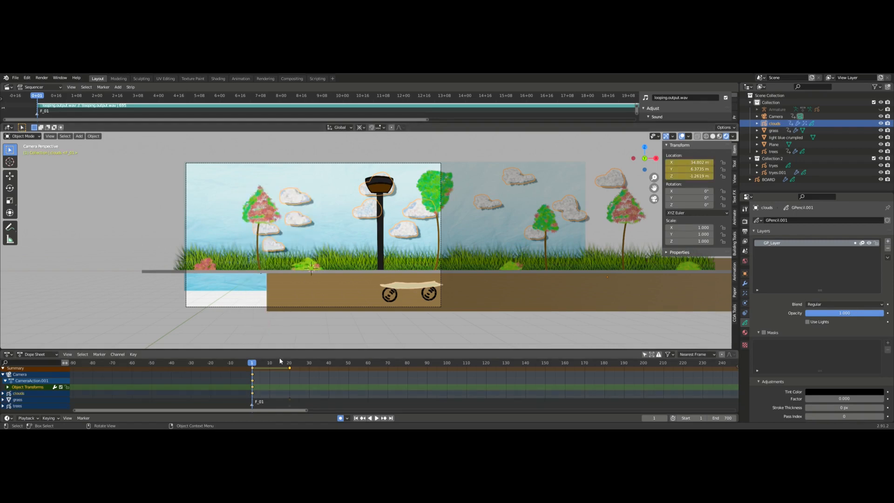
At frame 170, move the clouds along the X axis to about 13.95 m.
drag(252, 365, 585, 366)
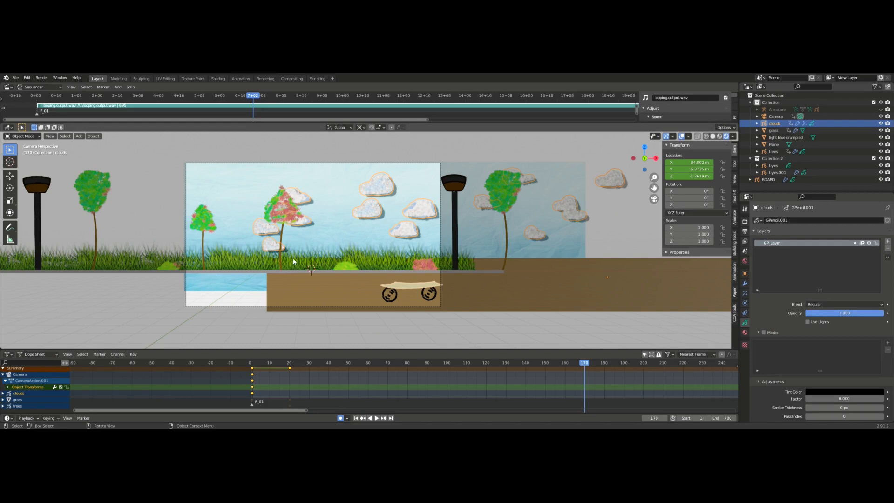
key(g)
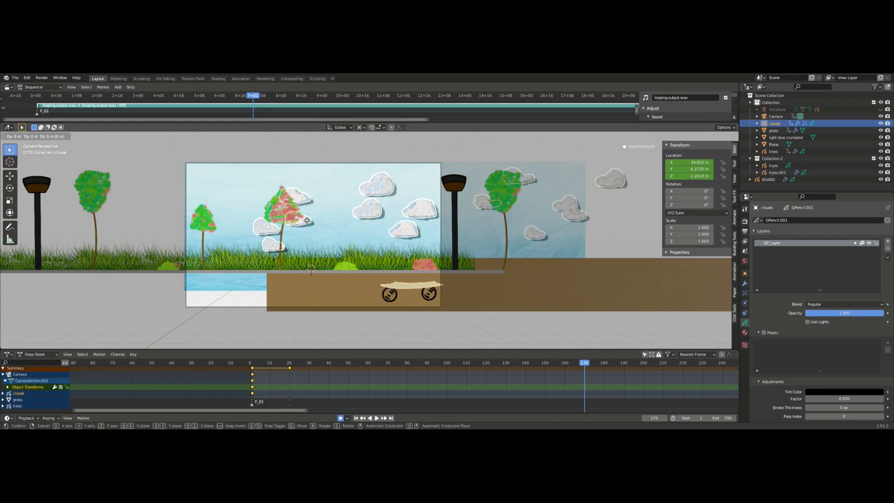
key(x)
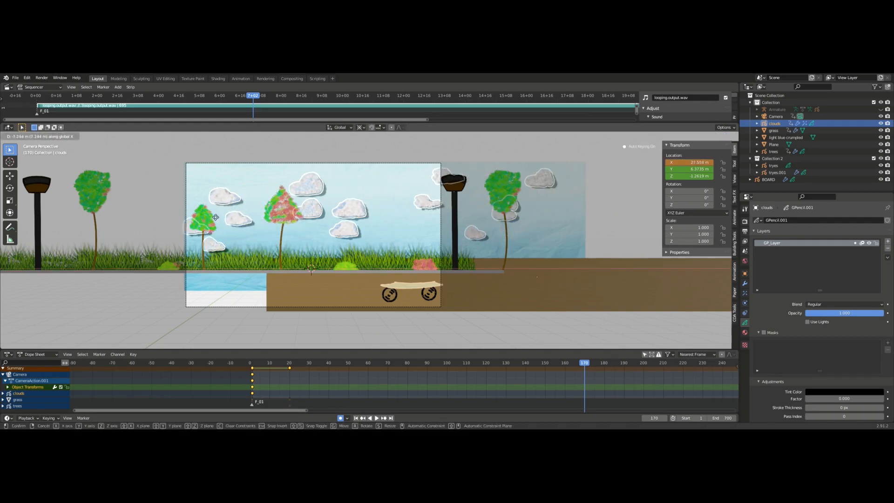
click(48, 216)
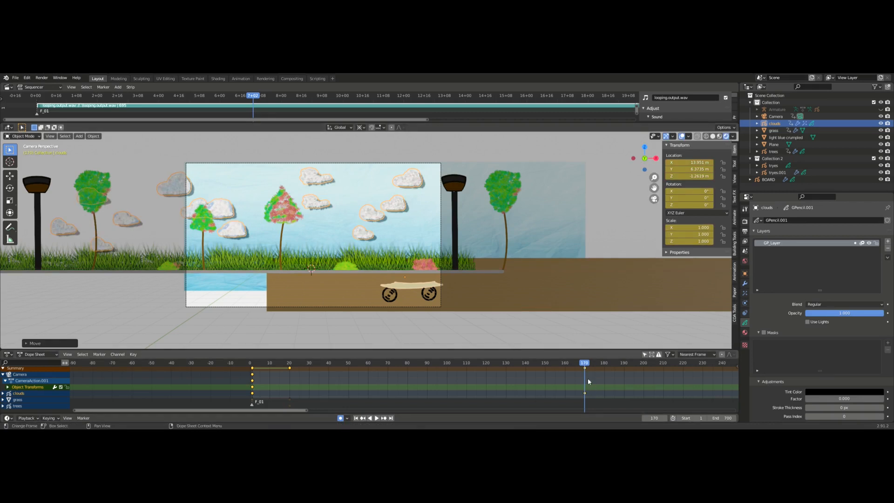
Set the keyframe interpolation to Linear and play the clouds' movement from frame 1.
key(t)
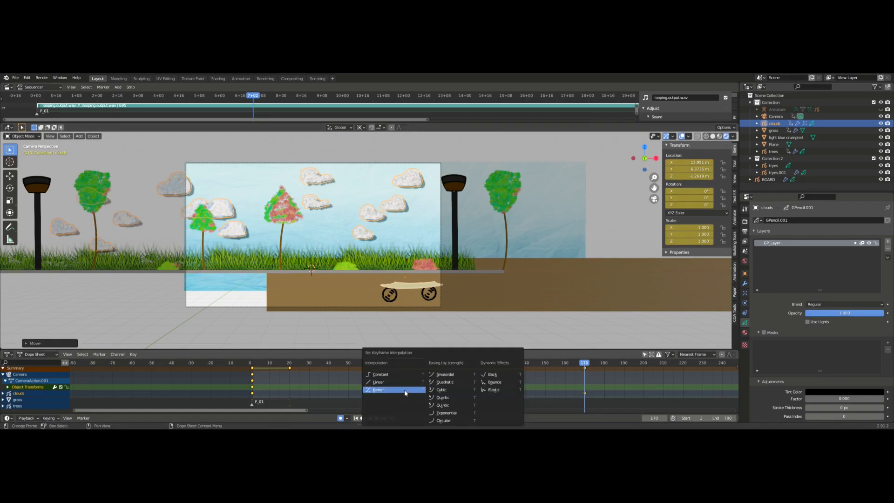
click(402, 393)
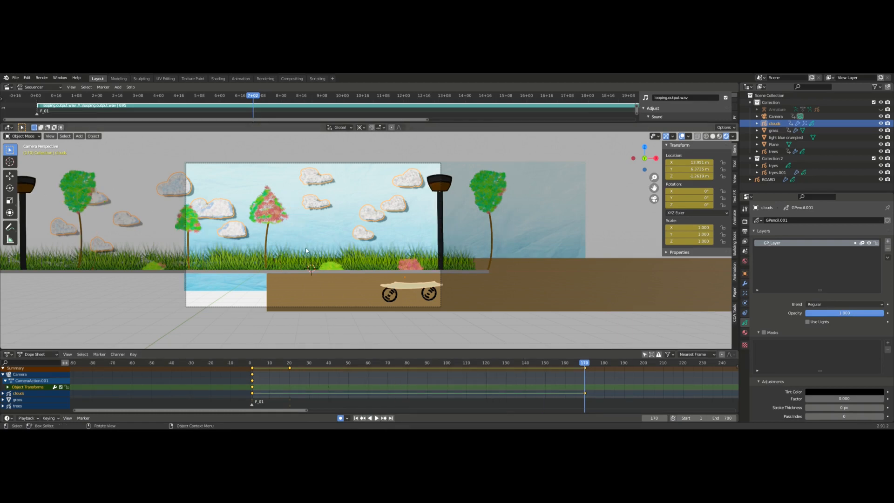
drag(585, 364, 252, 376)
key(space)
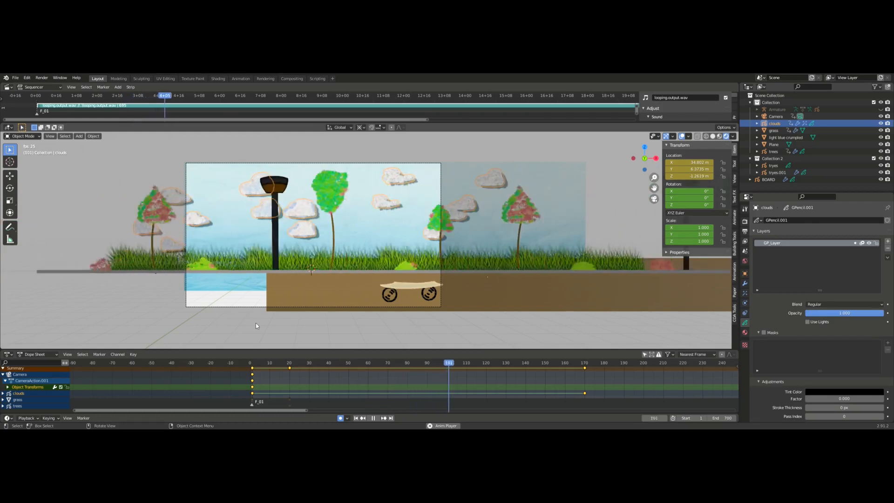
key(space)
At frame 1, set the skateboard's left wheel to a Y rotation of 0° and insert a Rotation keyframe.
scroll(275, 319, up, 4)
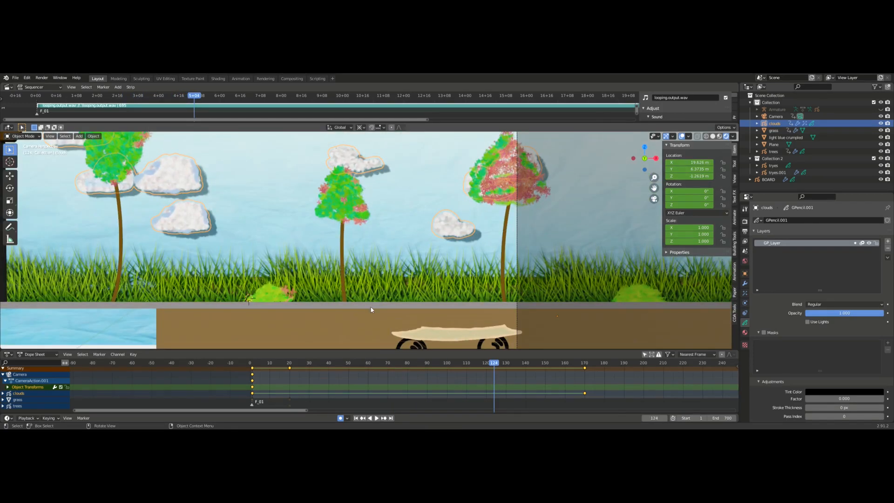
shift+middle_drag(379, 310, 325, 223)
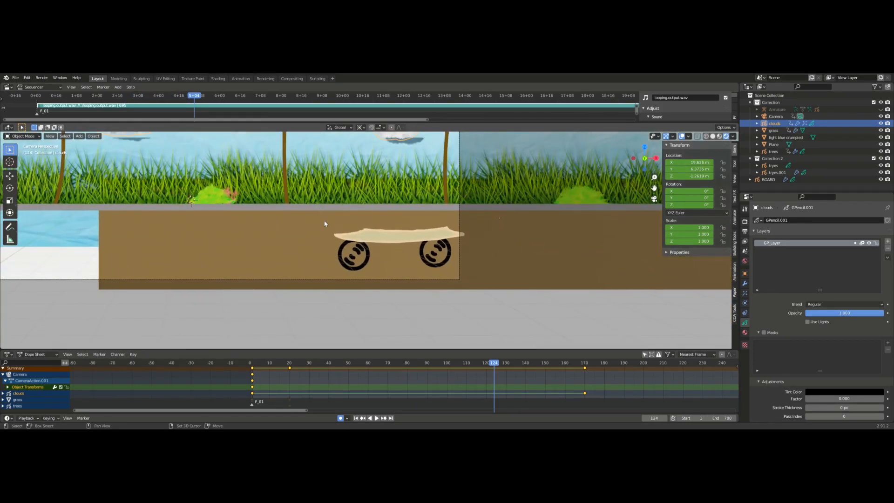
click(362, 270)
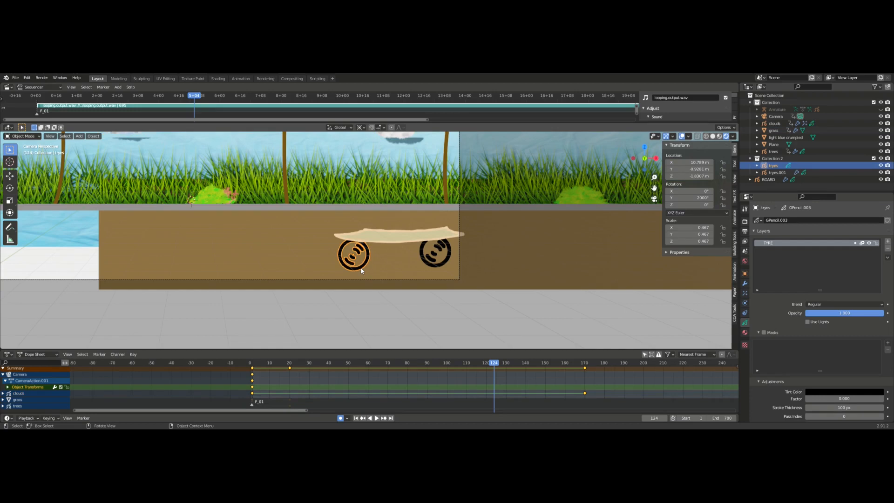
click(254, 364)
scroll(254, 366, up, 11)
middle_drag(248, 374, 457, 371)
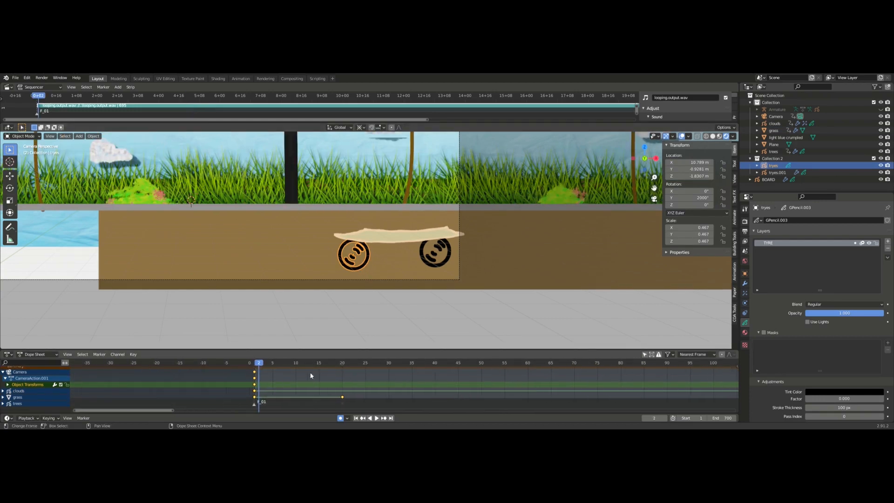
click(255, 364)
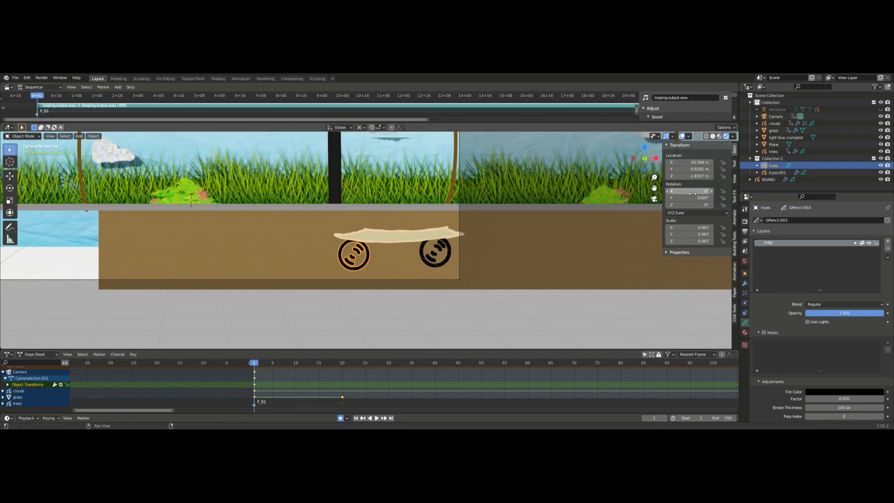
drag(685, 200, 718, 200)
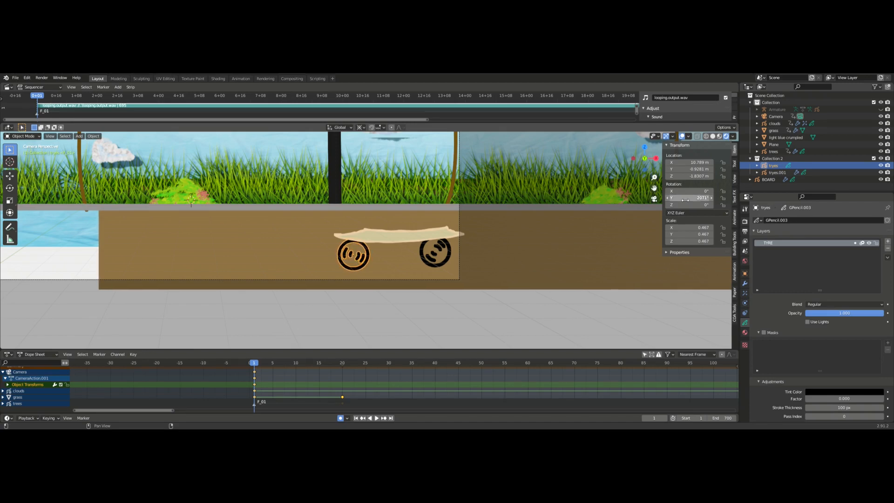
click(691, 199)
text(0)
key(Return)
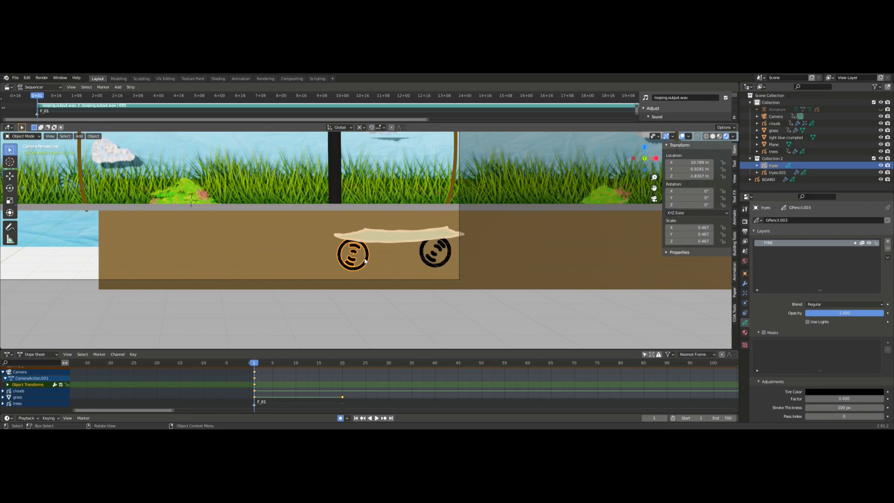
key(i)
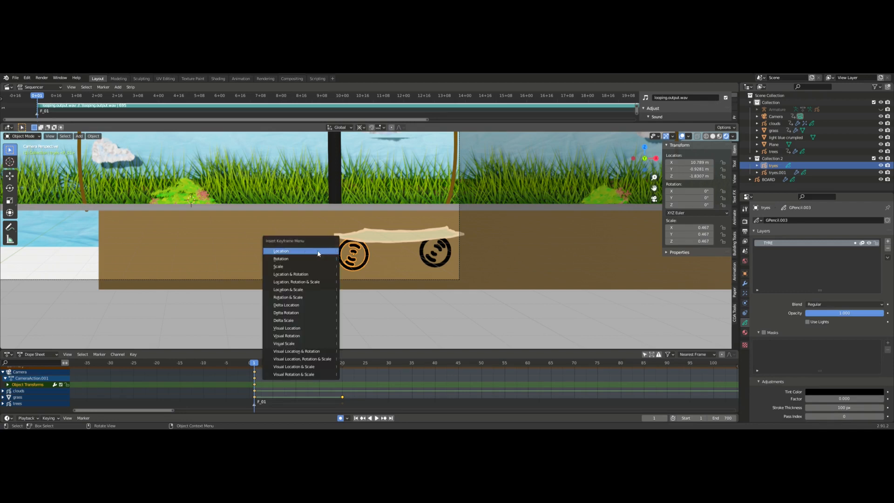
click(291, 259)
At frame 10, set the left wheel's Y rotation to 5000° and insert a Rotation keyframe.
drag(254, 366, 296, 370)
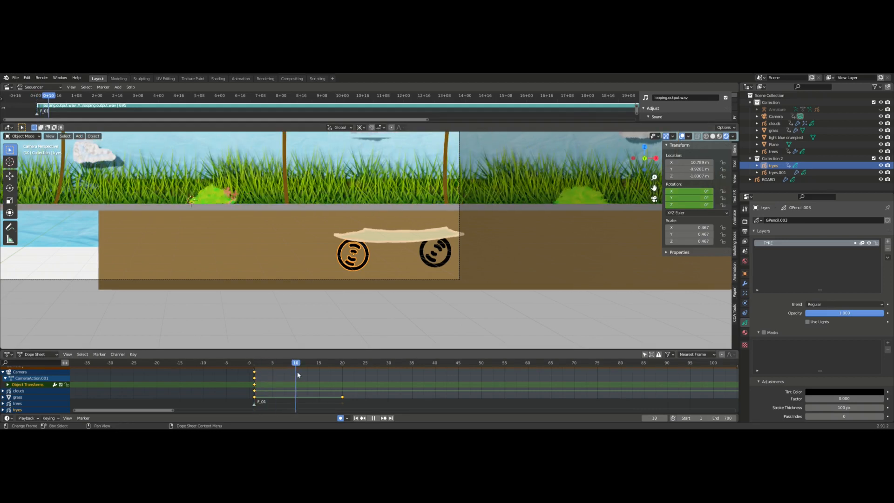
click(680, 198)
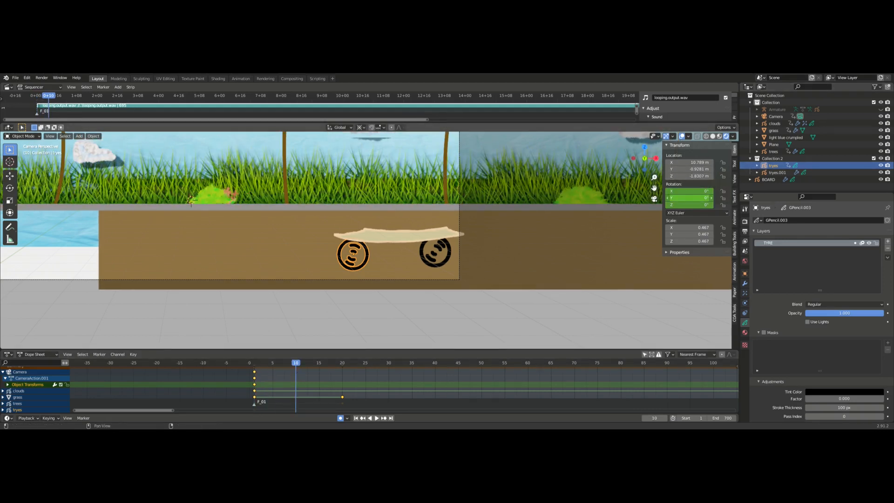
text(26d)
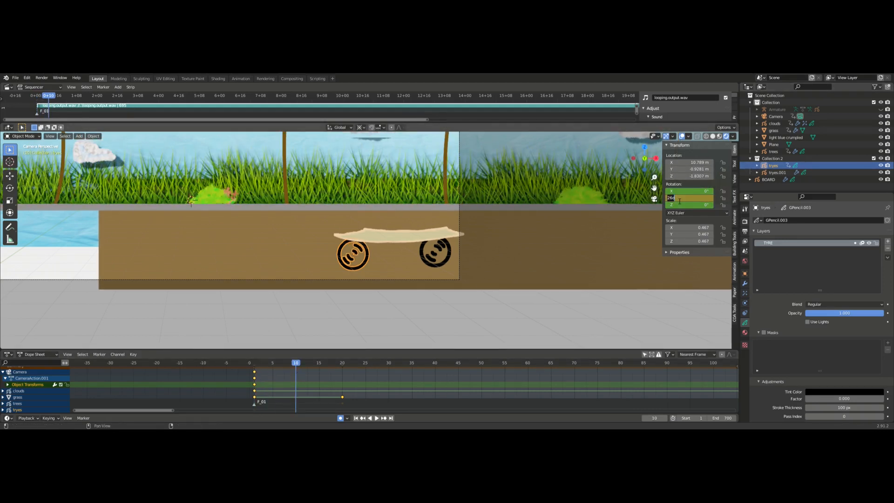
text(5000)
key(Return)
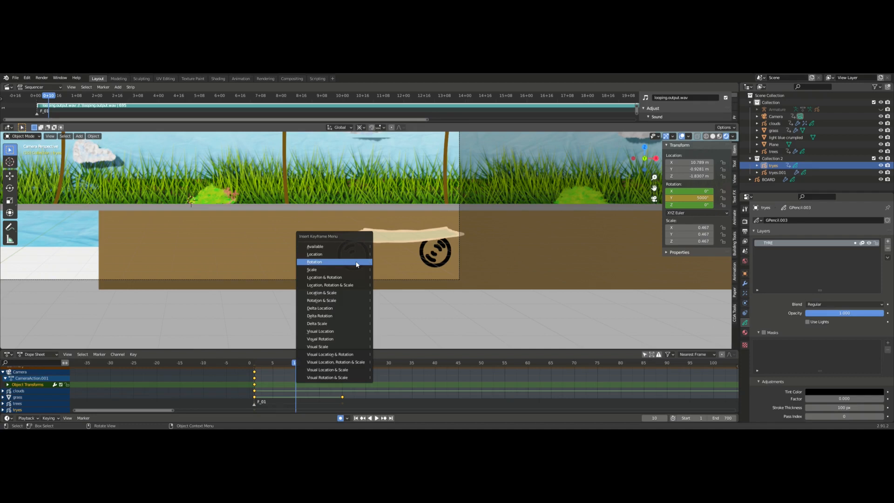
click(357, 263)
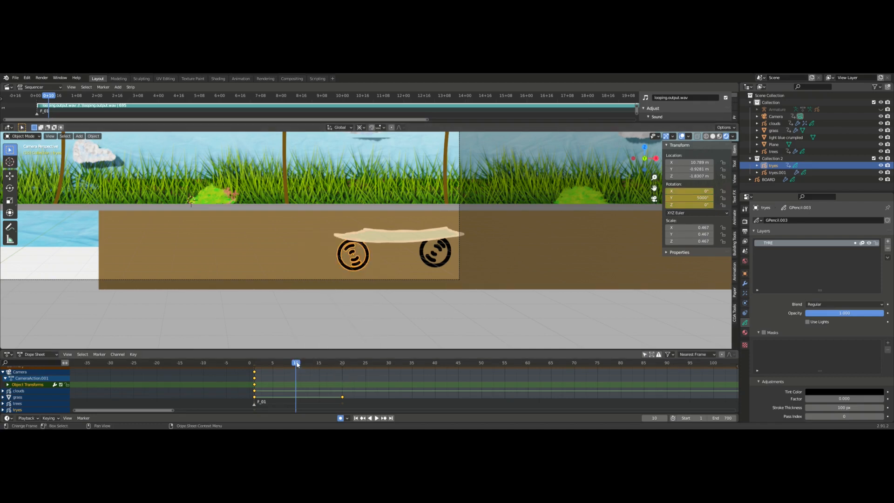
Play the wheel's rotation from frame 1 and enlarge the Dope Sheet to show all its channels.
drag(295, 362, 254, 362)
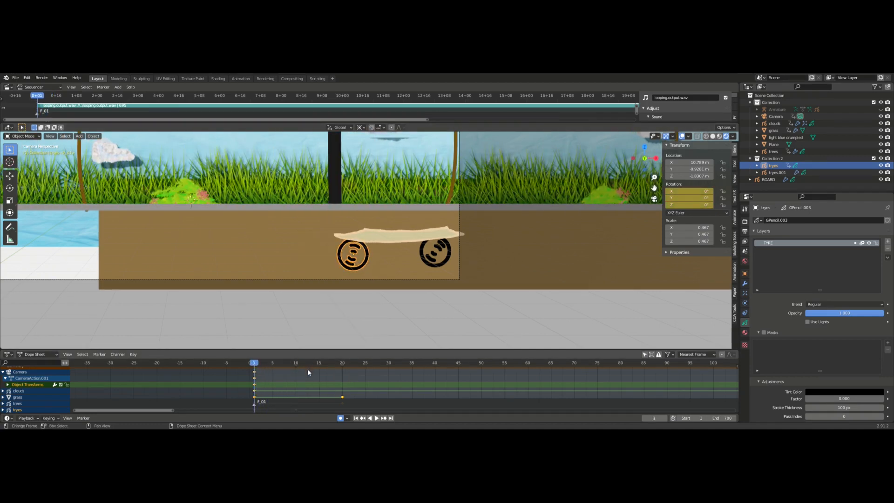
key(space)
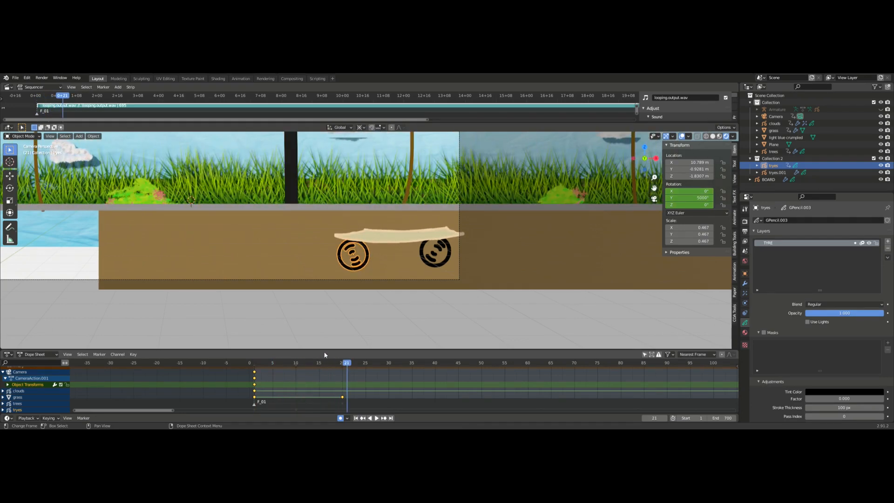
drag(324, 350, 253, 286)
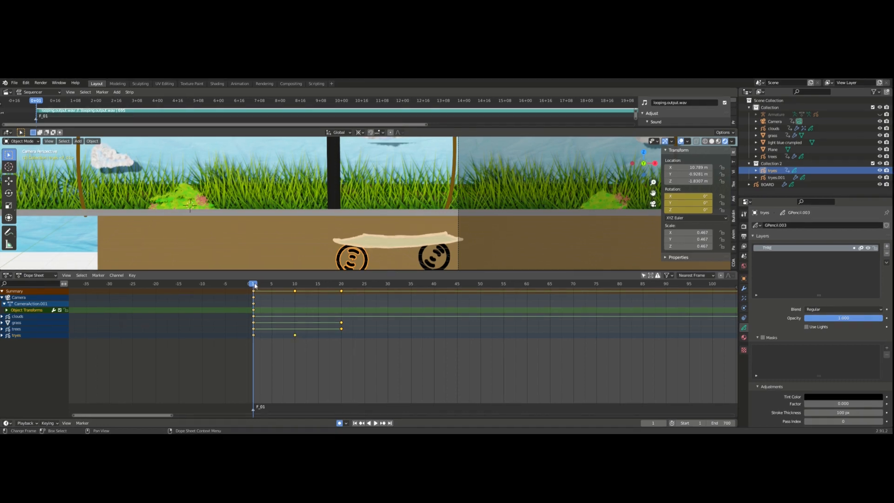
key(space)
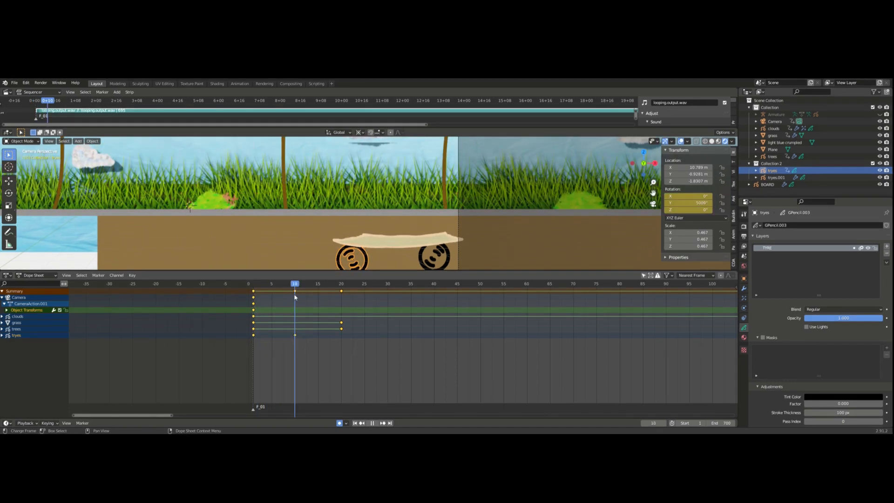
key(space)
drag(321, 273, 320, 295)
key(space)
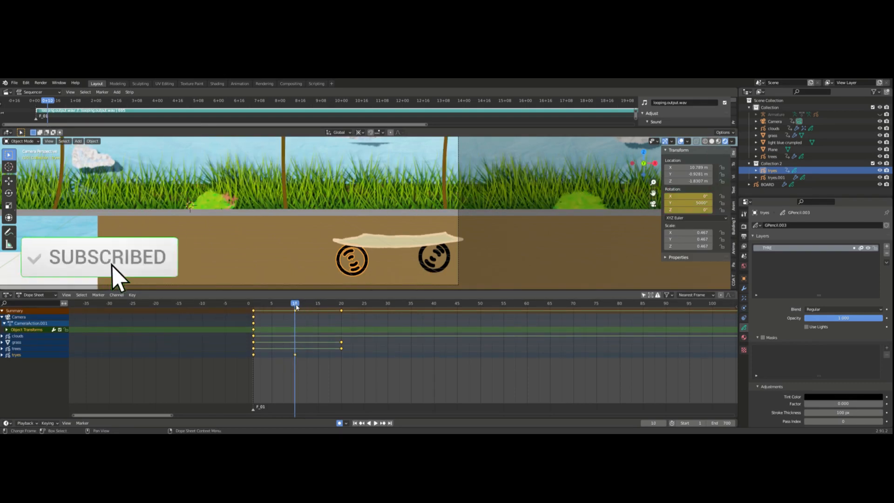
Apply Make Cyclic (F-Modifier) extrapolation to the left wheel's rotation and play the loop.
mouse_move(298, 307)
mouse_down()
mouse_move(273, 308)
mouse_move(295, 314)
mouse_up()
click(117, 295)
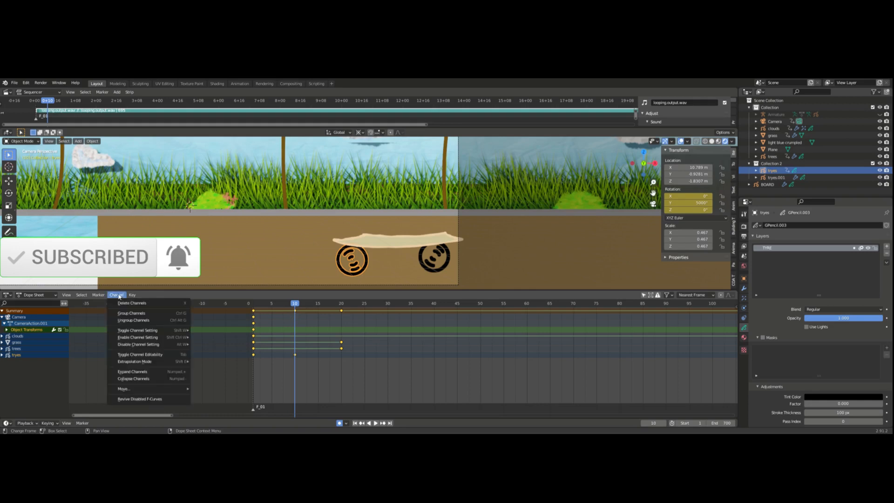
mouse_move(150, 345)
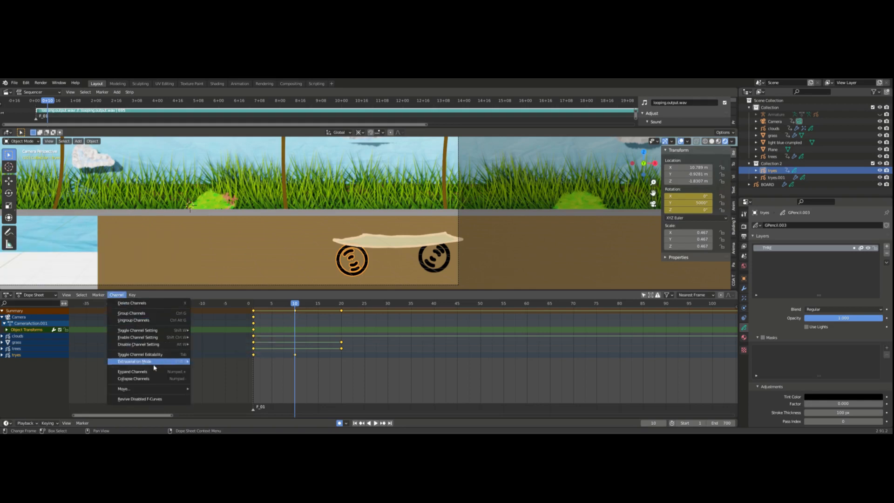
mouse_move(140, 361)
click(224, 376)
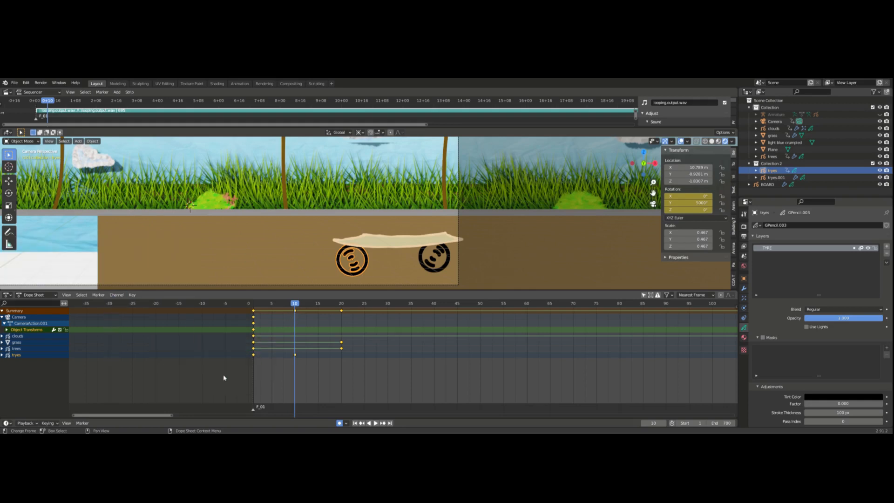
key(space)
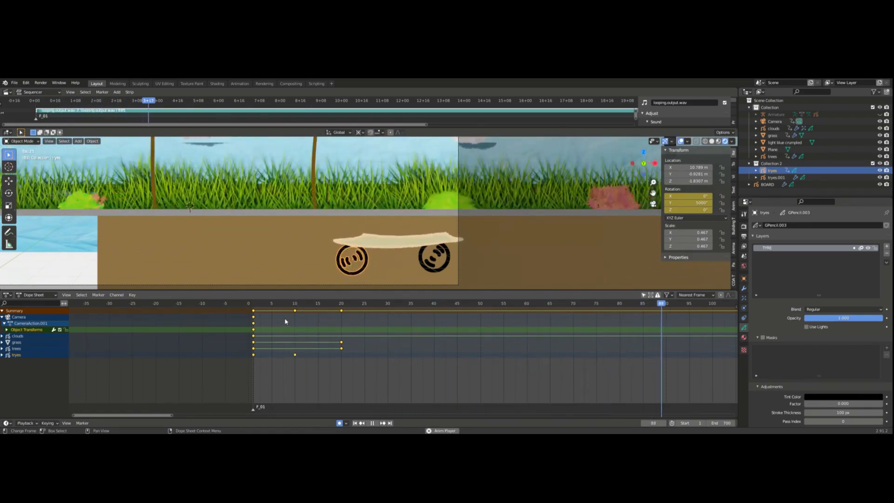
key(space)
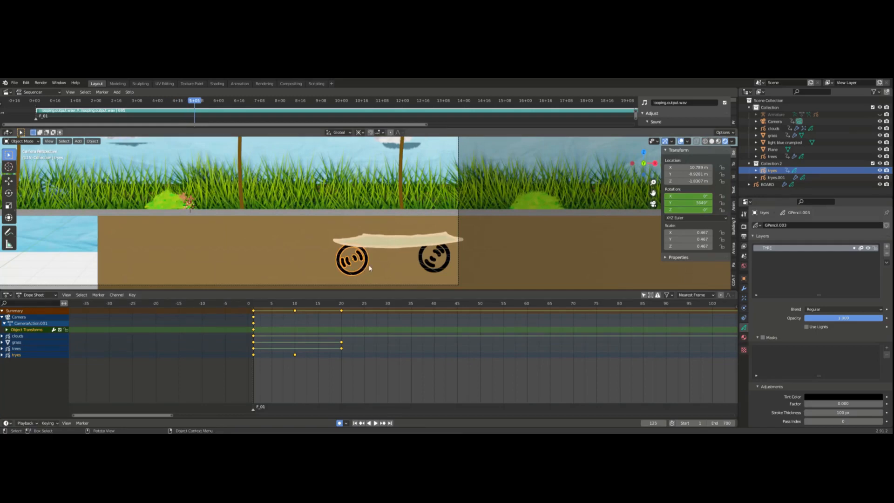
Examine the skateboard deck's Noise modifier and play the animation to view its effect.
click(377, 245)
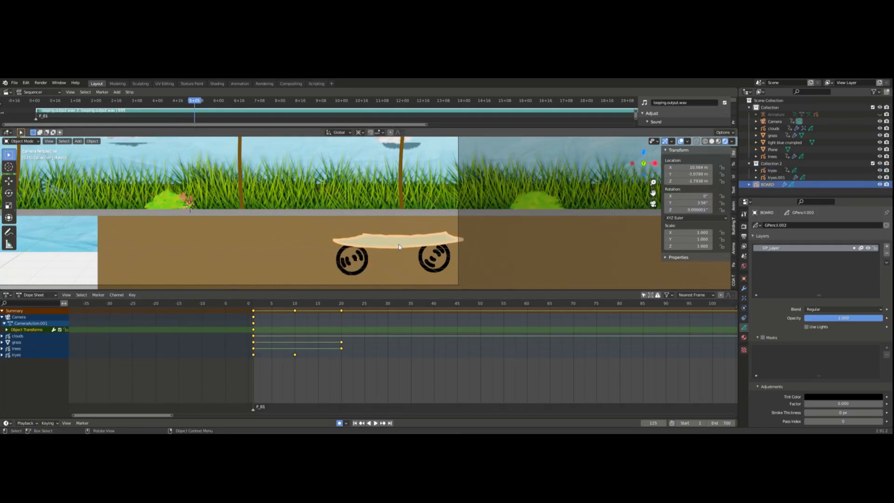
click(743, 288)
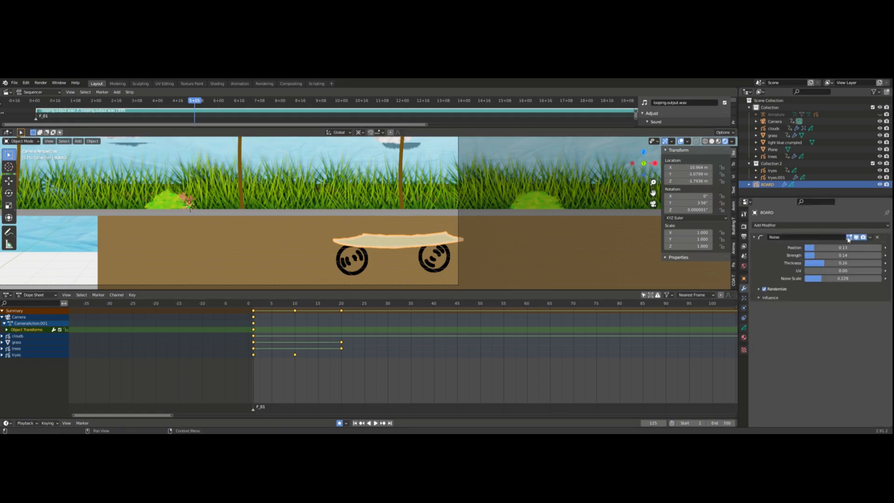
key(space)
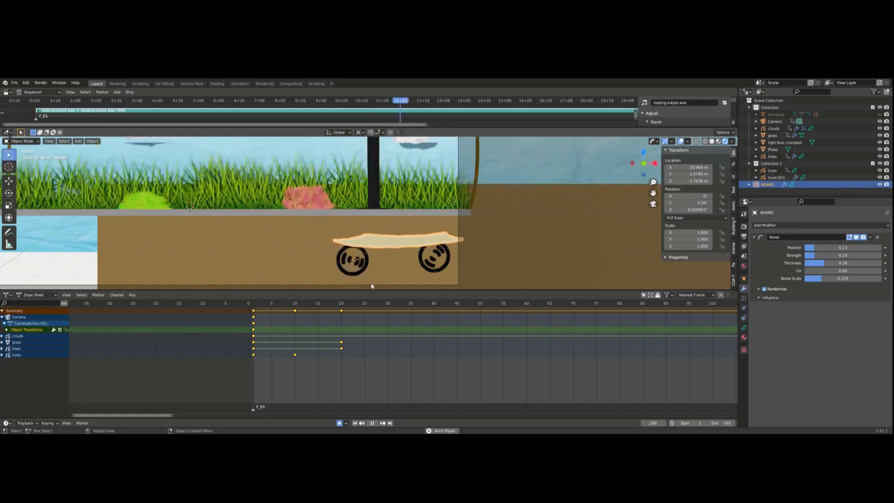
key(space)
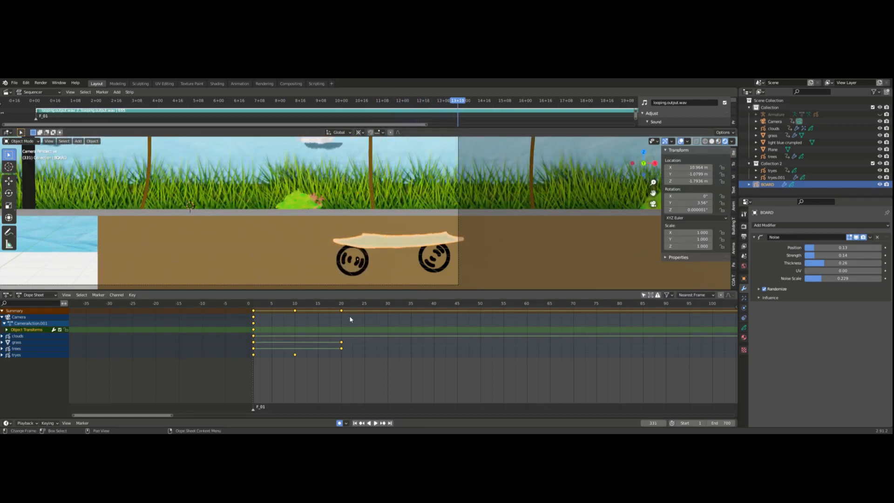
Play the complete scene to review the looping background together with the skateboard.
scroll(274, 226, down, 6)
key(space)
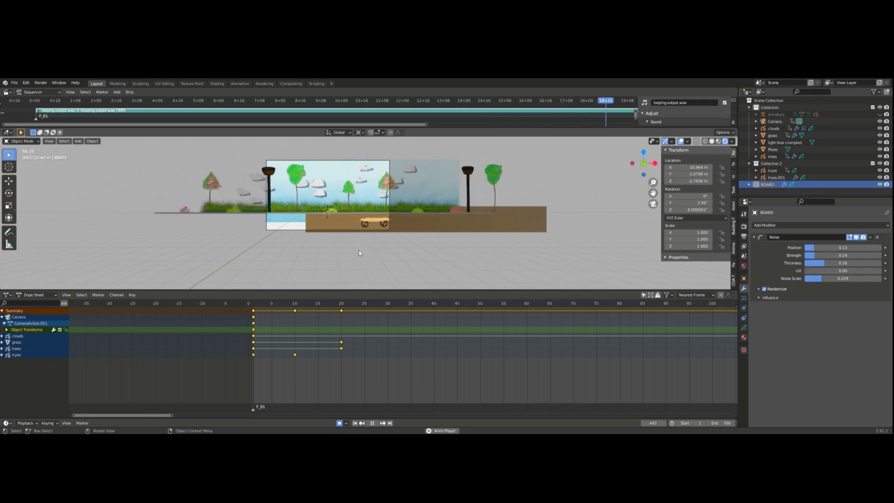
key(space)
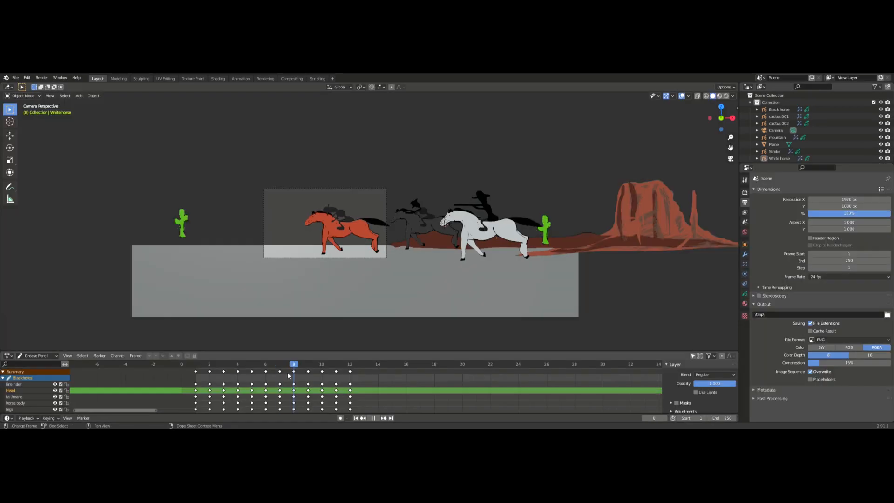
In the horse chase scene, scrub through frames 1 to 12 and play the galloping cycle from frame 1.
drag(300, 375, 236, 373)
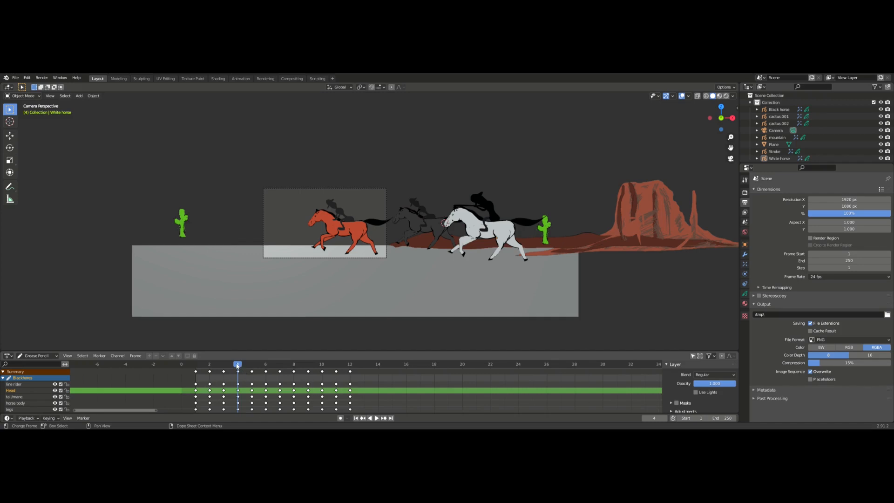
key(space)
drag(238, 365, 349, 386)
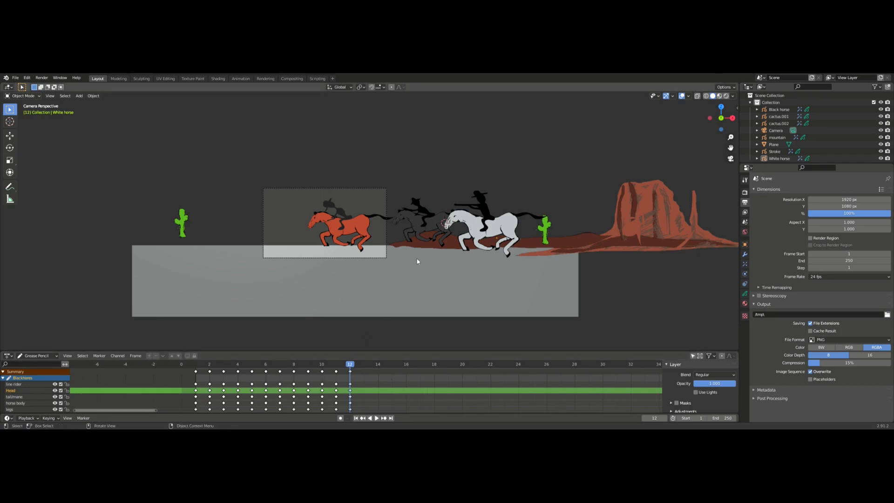
click(197, 365)
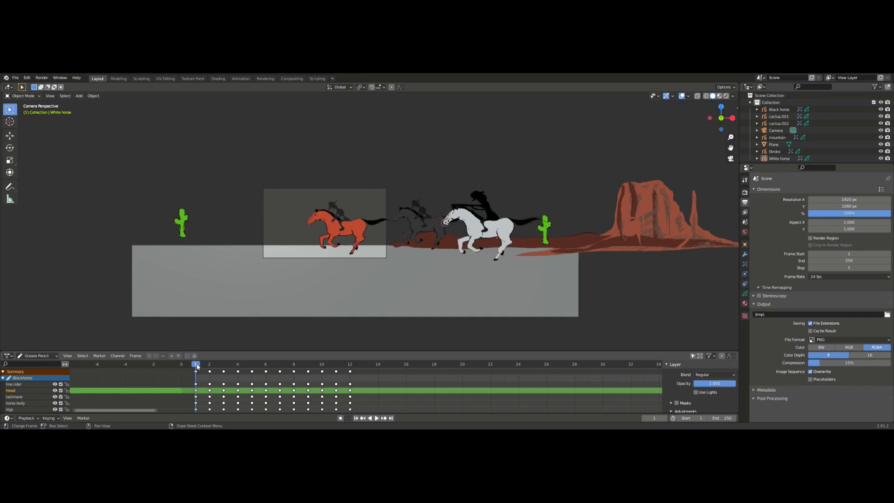
key(space)
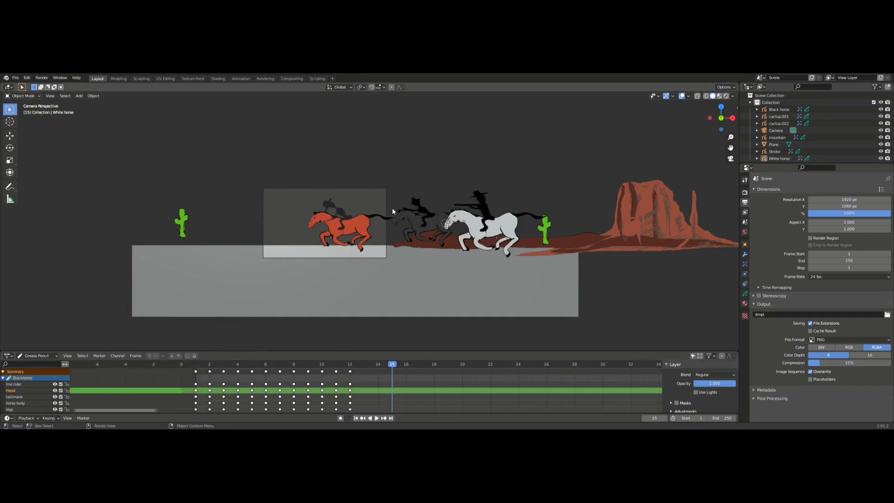
Hide the black horse and the white horse, together with their riders, in the viewport.
click(843, 110)
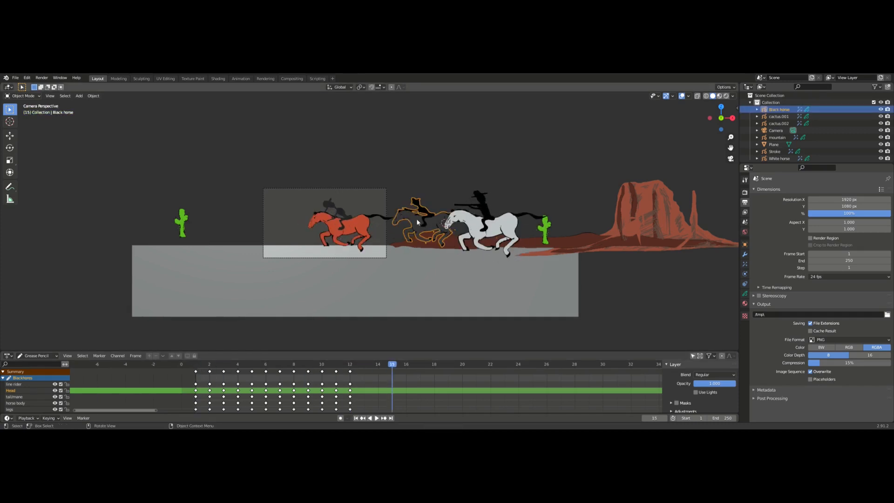
click(880, 110)
click(516, 229)
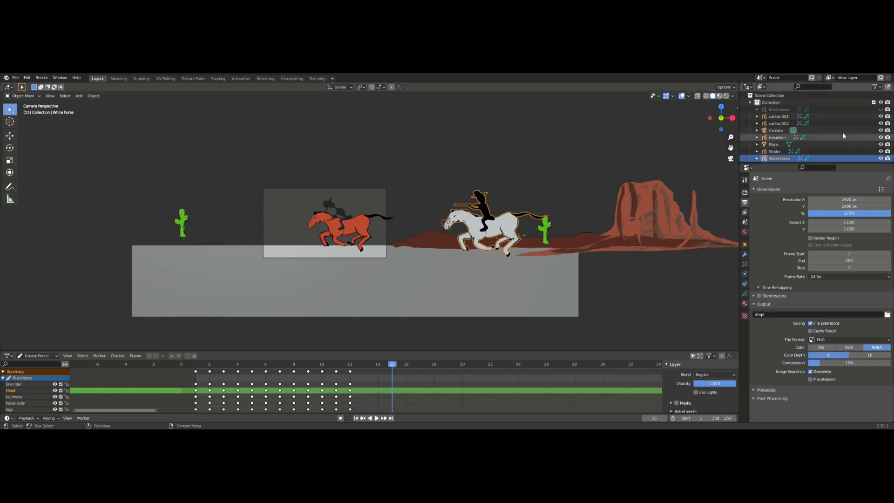
click(880, 158)
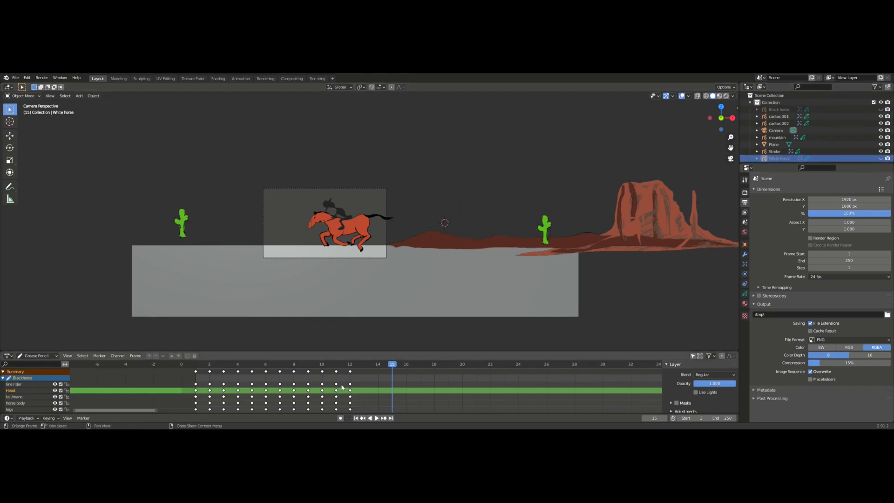
Scrub back to the start of the timeline and play the red horse's galloping animation.
drag(380, 368, 204, 386)
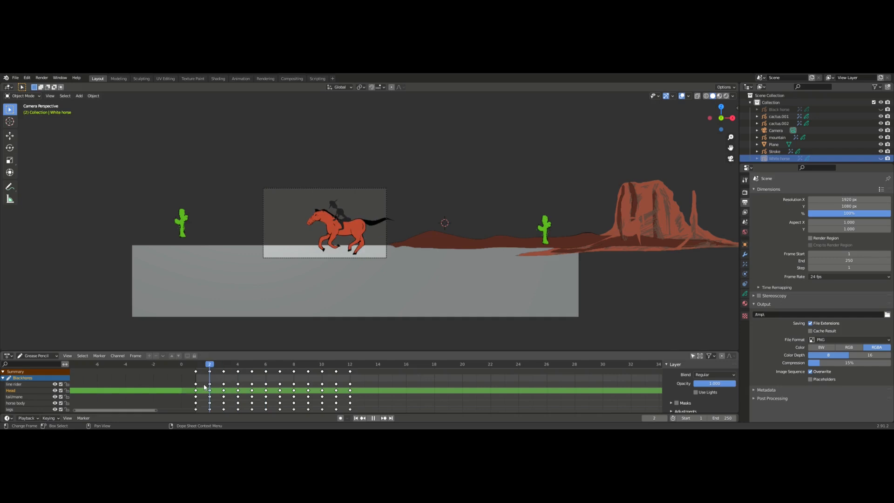
key(space)
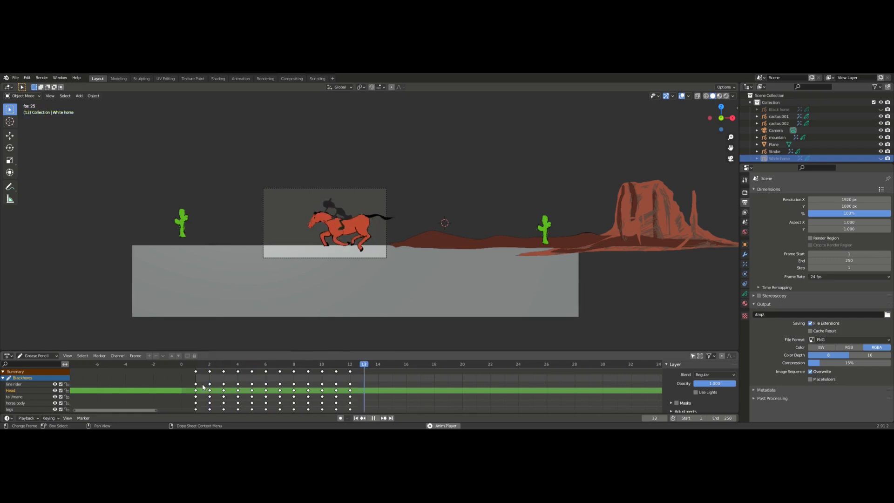
click(411, 298)
Switch the viewport to Rendered shading and select the red horse.
click(726, 97)
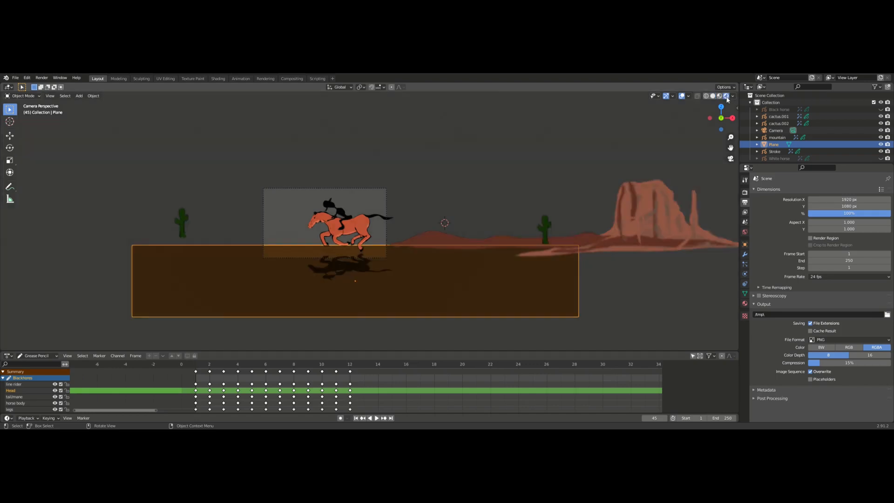
scroll(358, 274, up, 2)
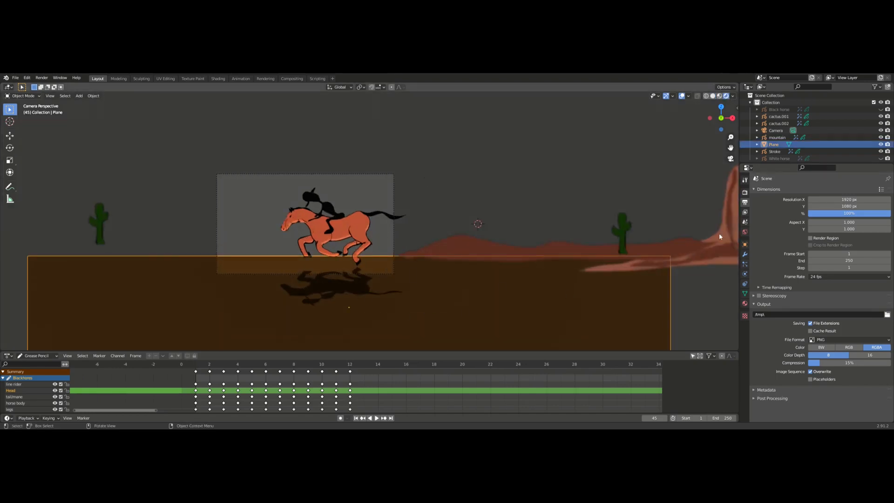
click(338, 238)
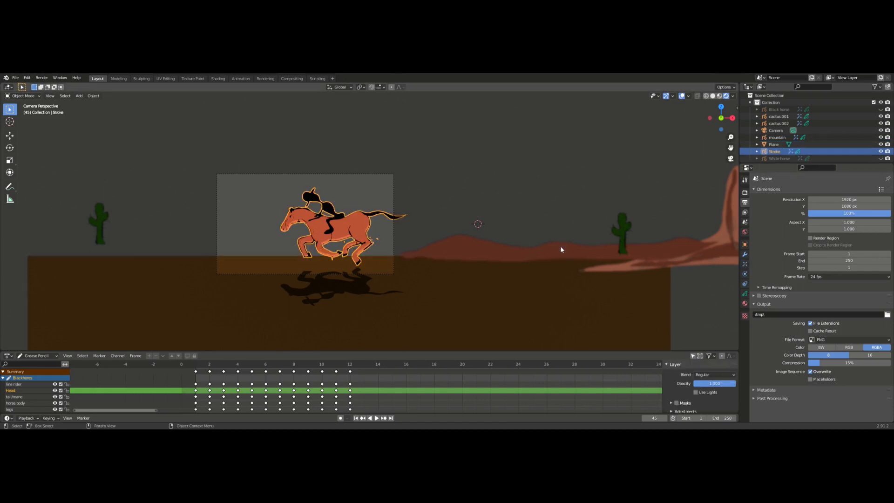
Scrub from frame 1 to frame 13 to examine the red horse's gallop up close.
scroll(587, 234, down, 2)
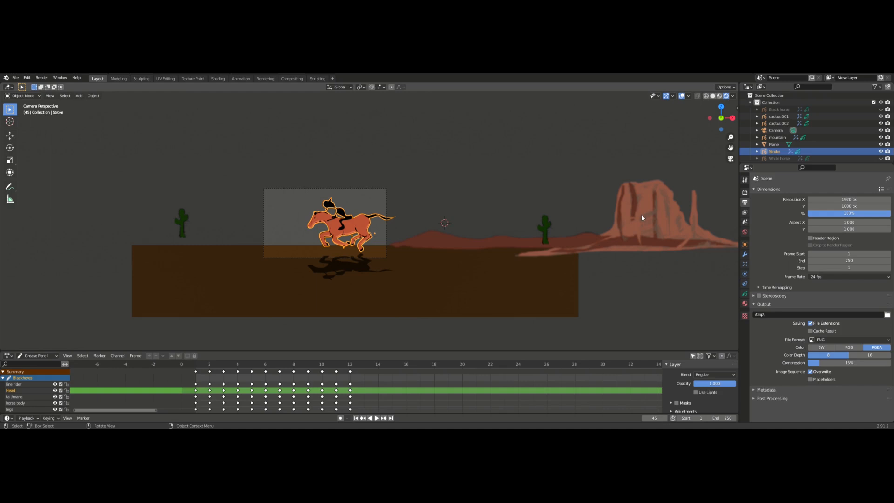
scroll(388, 252, up, 4)
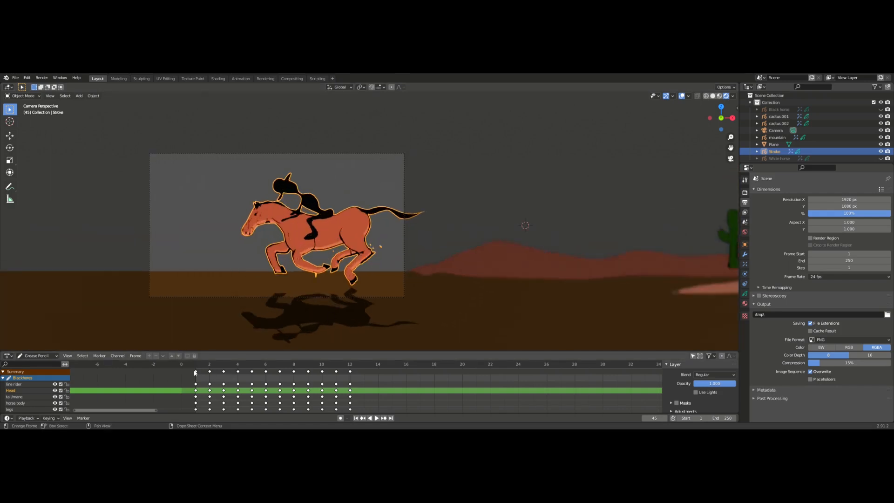
drag(196, 369, 362, 379)
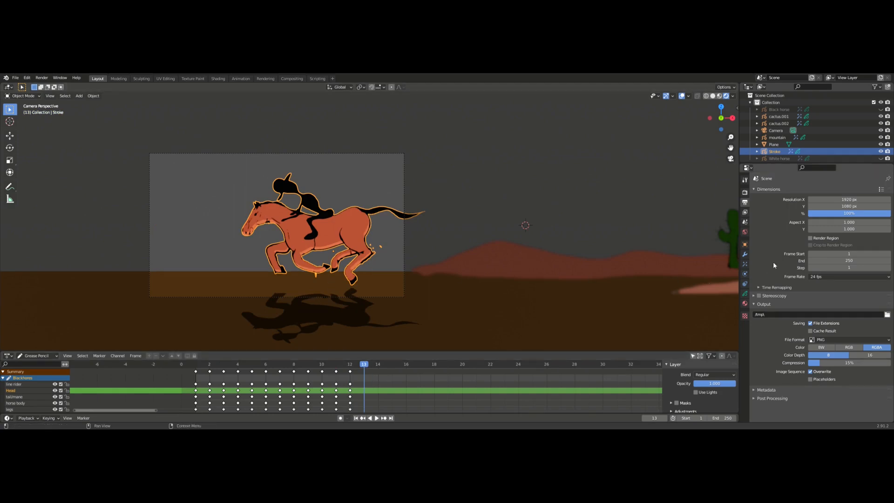
Add a Time Offset modifier to the red horse.
click(745, 255)
click(782, 191)
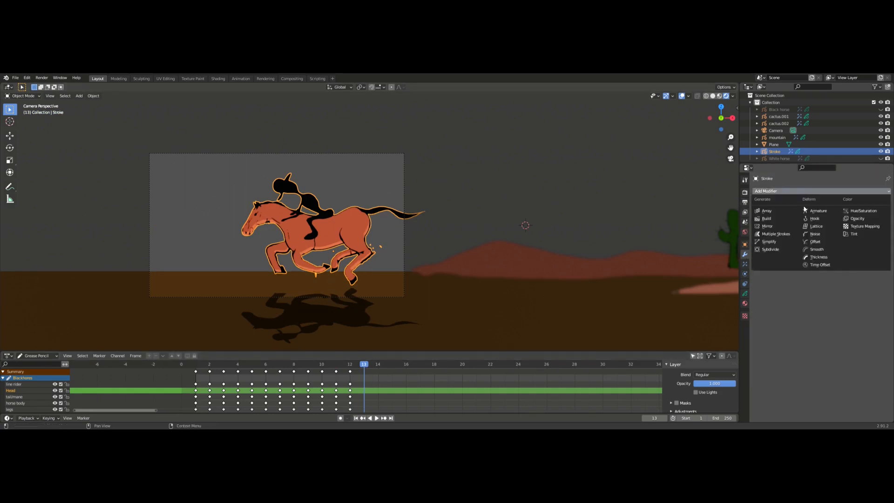
click(814, 265)
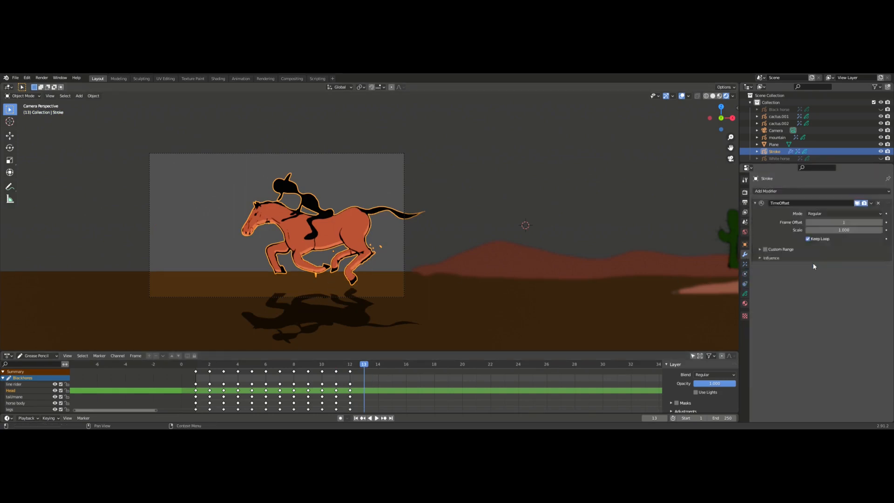
Enable the Time Offset modifier's Custom Range with end frame 12, and play the gallop from frame 1.
click(766, 250)
click(760, 249)
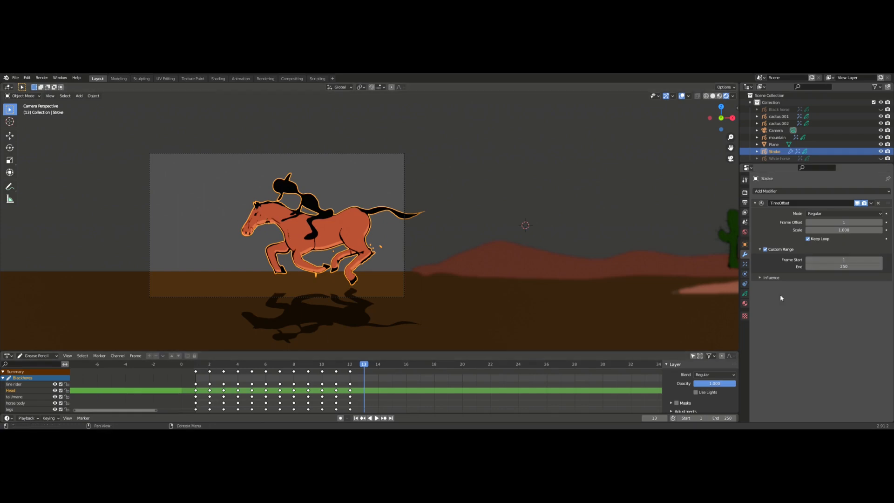
click(848, 268)
text(12)
key(Return)
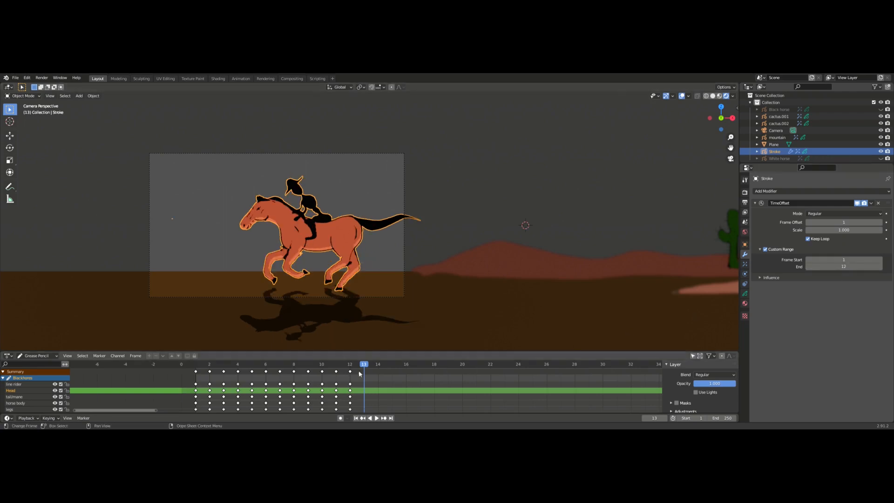
click(198, 367)
key(space)
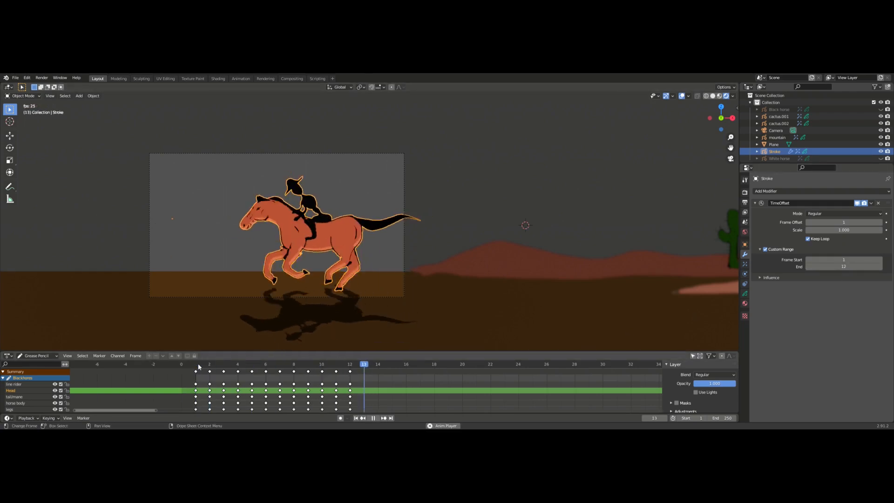